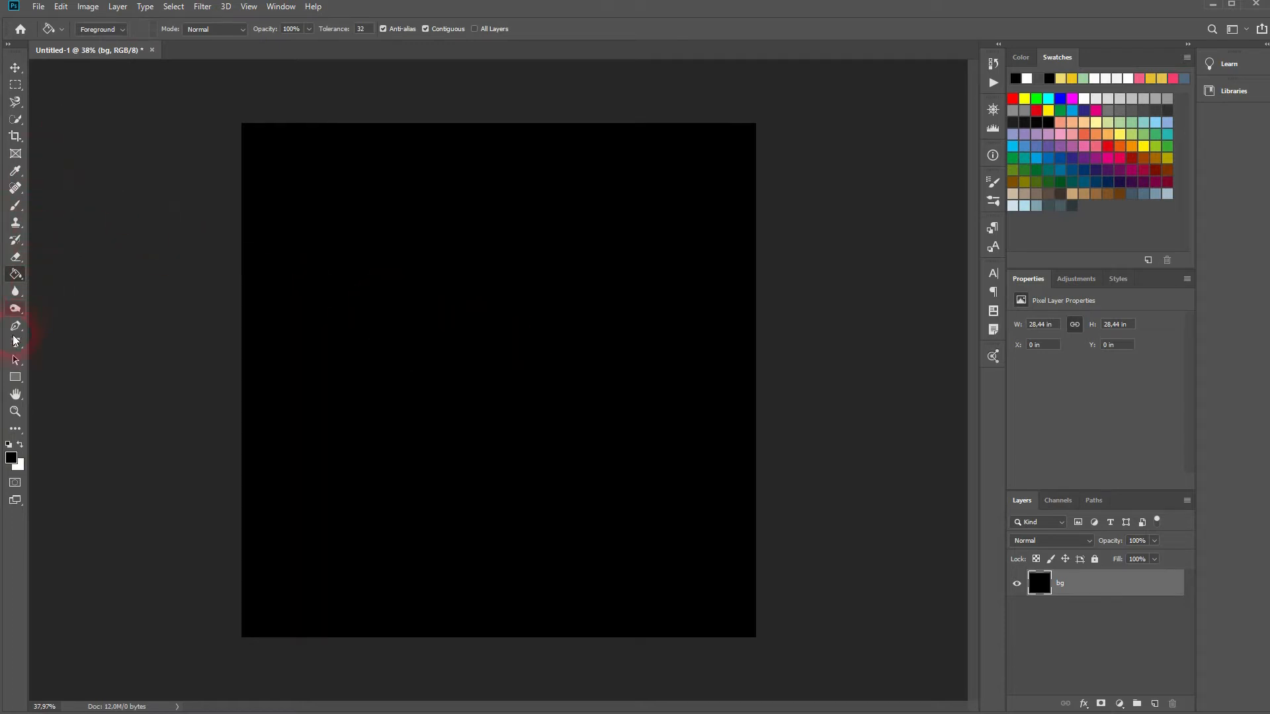
- Add two separate text layers reading "EACH" and "LINE OF" one below the other in the upper part of the canvas
click(16, 343)
click(86, 343)
click(497, 230)
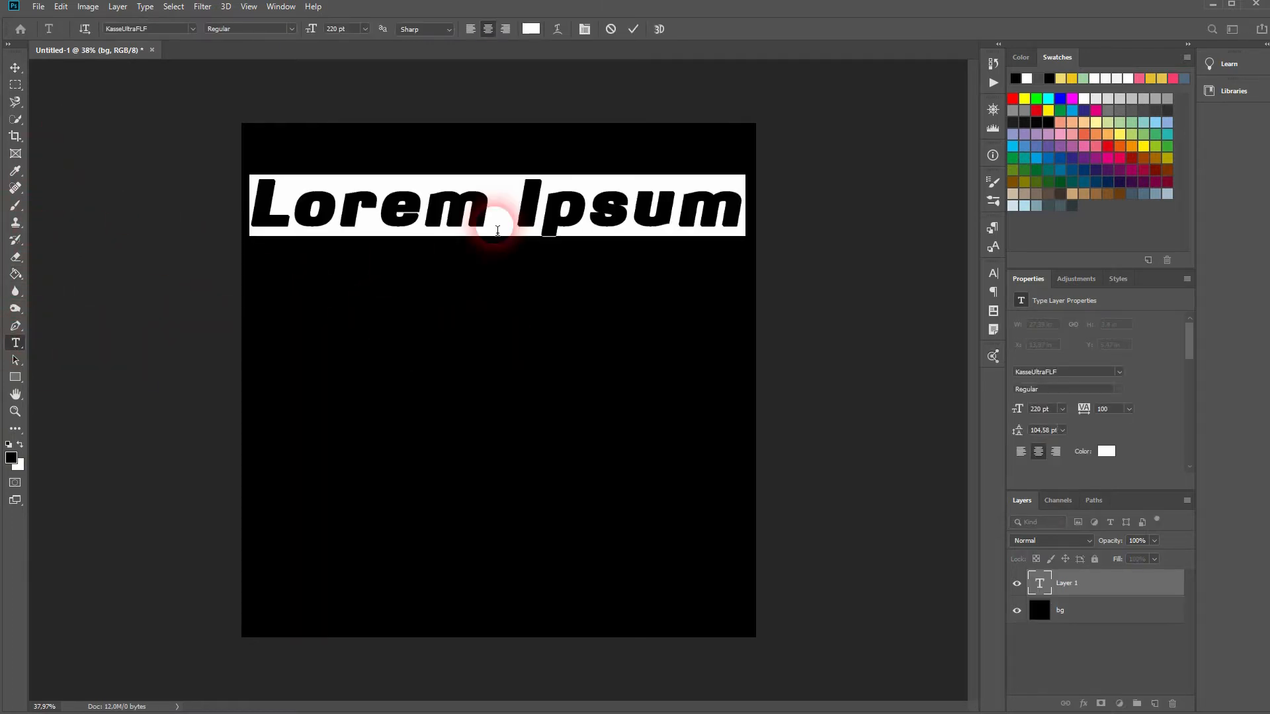
text(EACH)
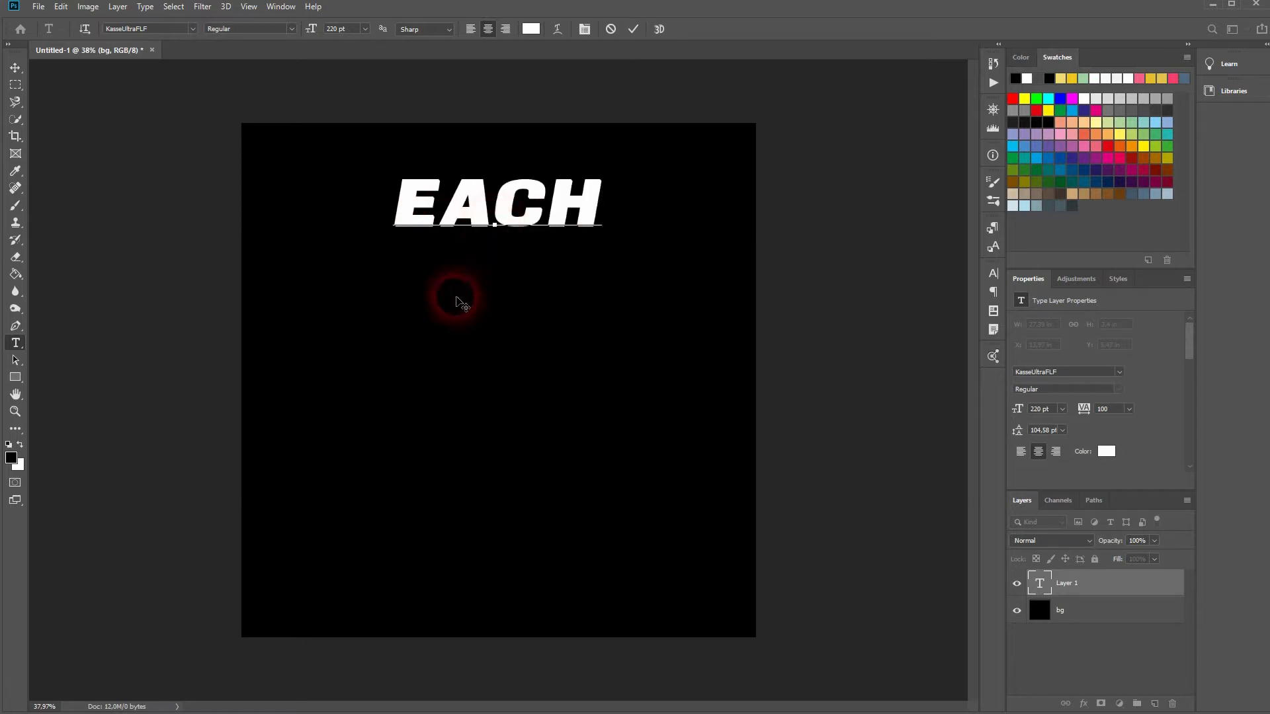
click(402, 308)
text(LINE OF)
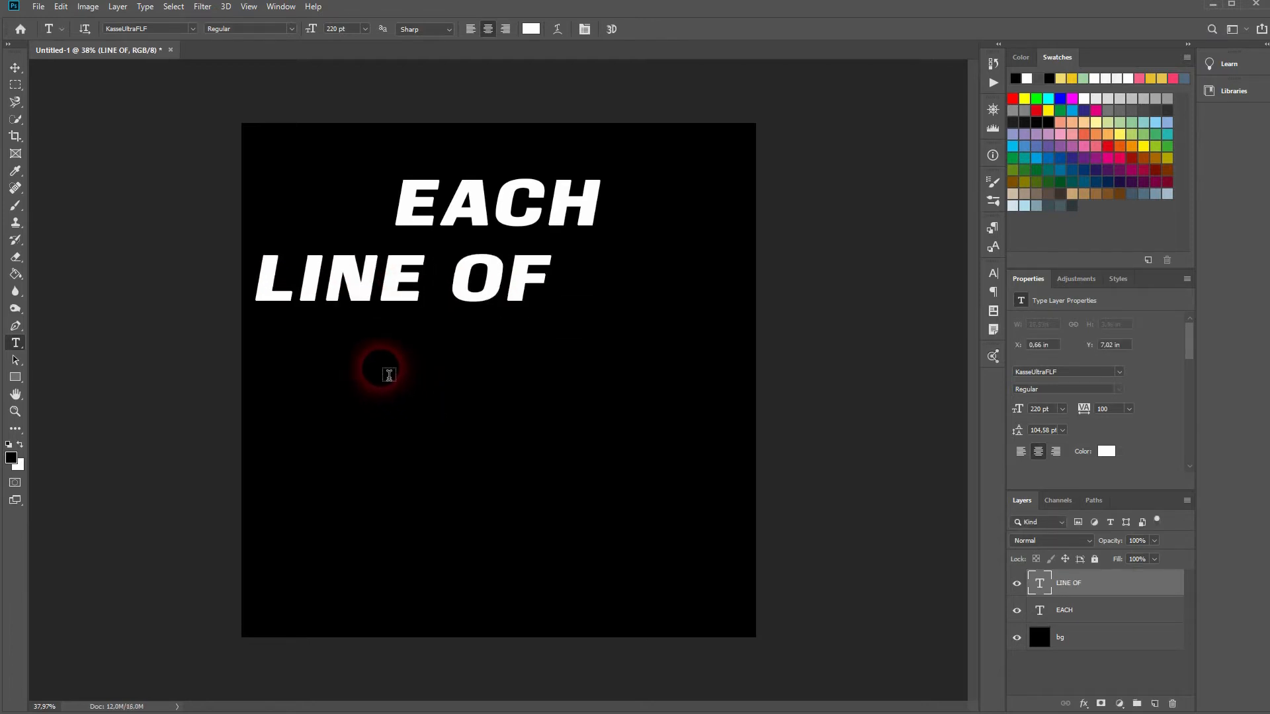
- Add three more separate text layers reading "TEXT ON A", "SEPARATE" and "LAYER" beneath the LINE OF line
click(381, 371)
text(TEXT ON A)
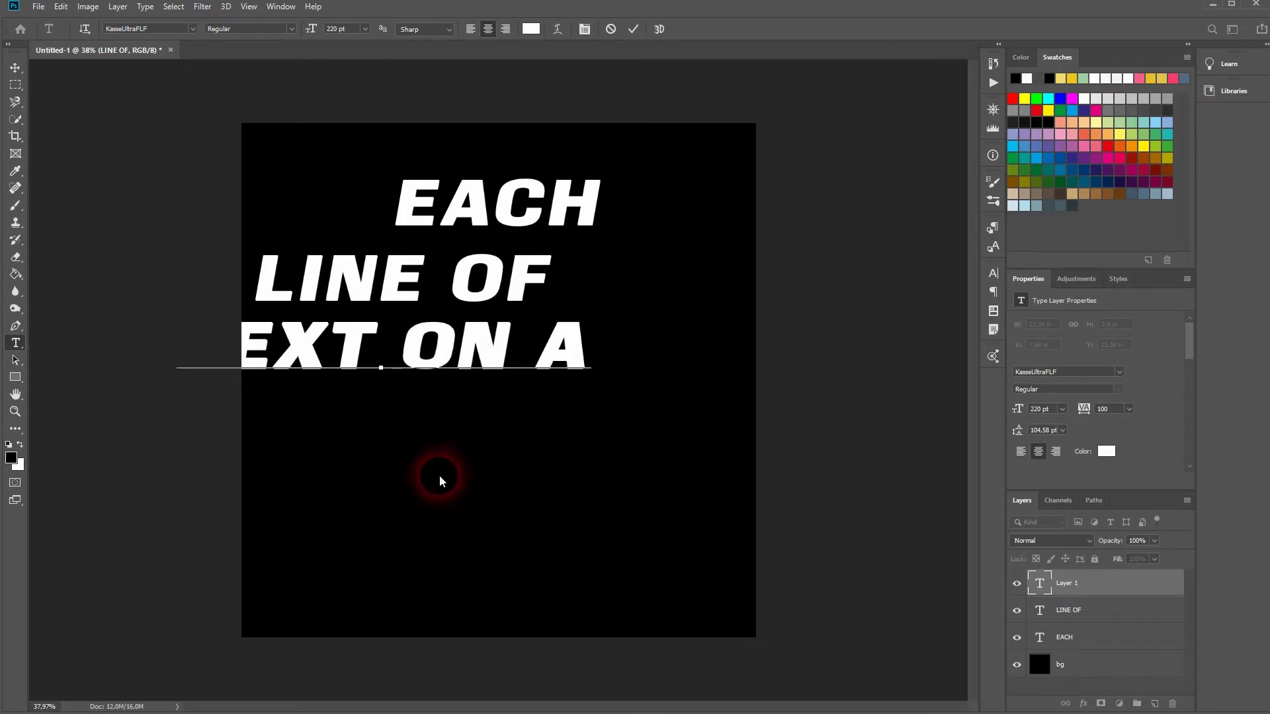
click(365, 447)
text(SEPARATE)
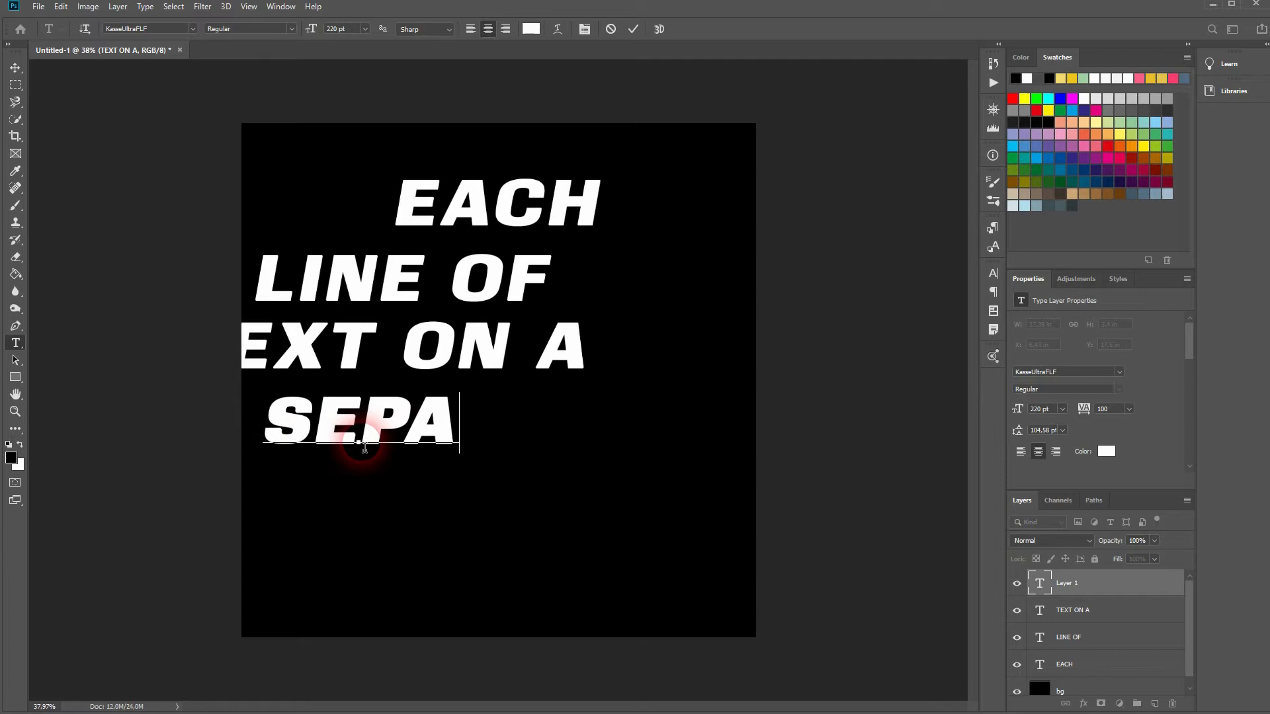
click(361, 534)
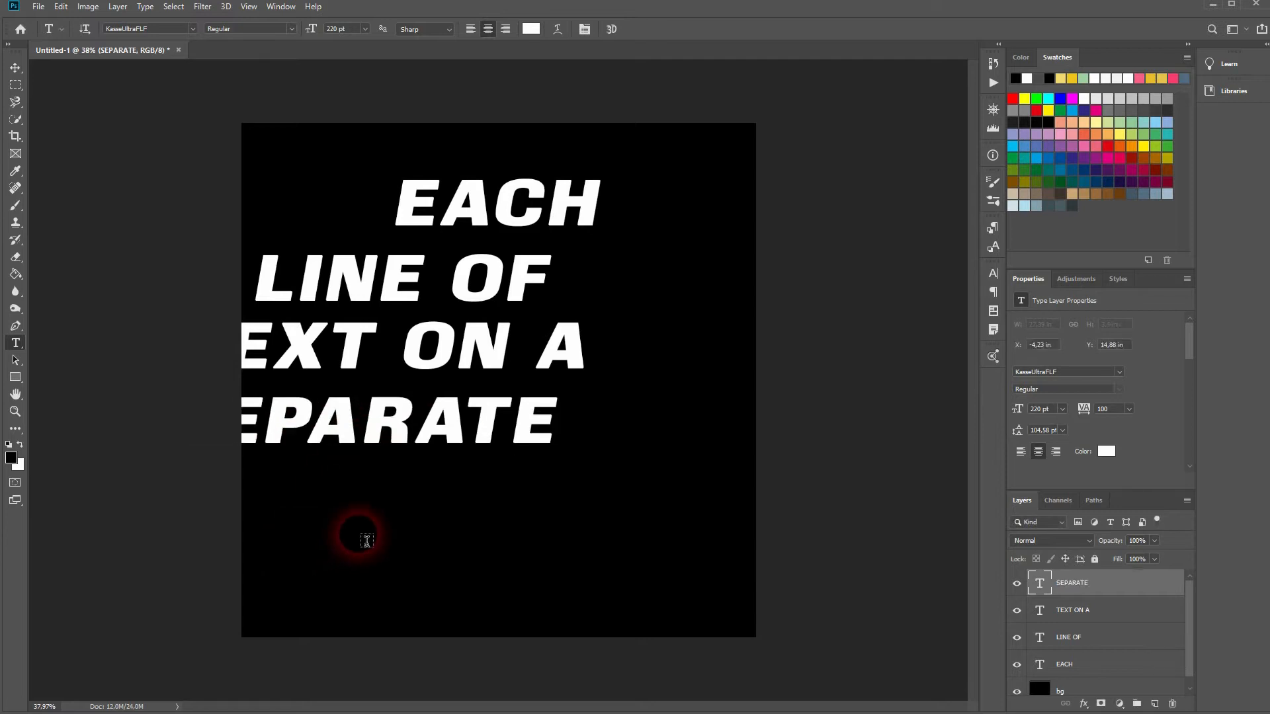
text(LAYER)
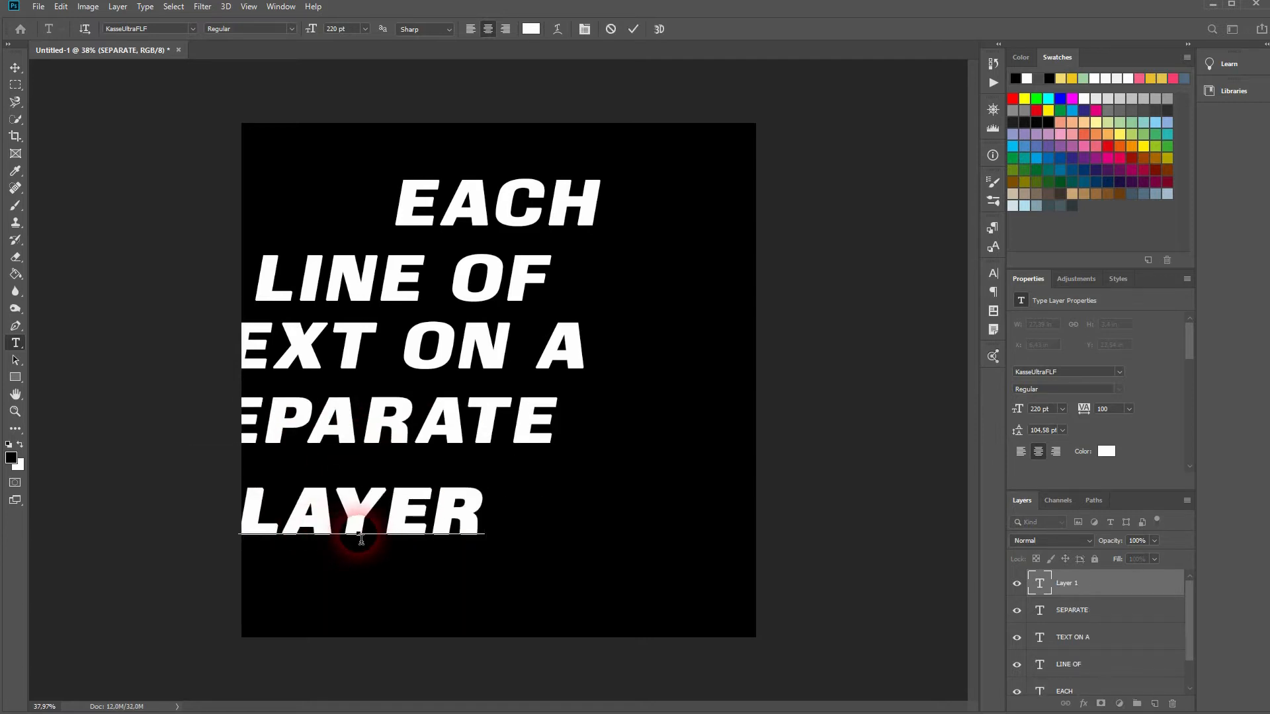
click(15, 69)
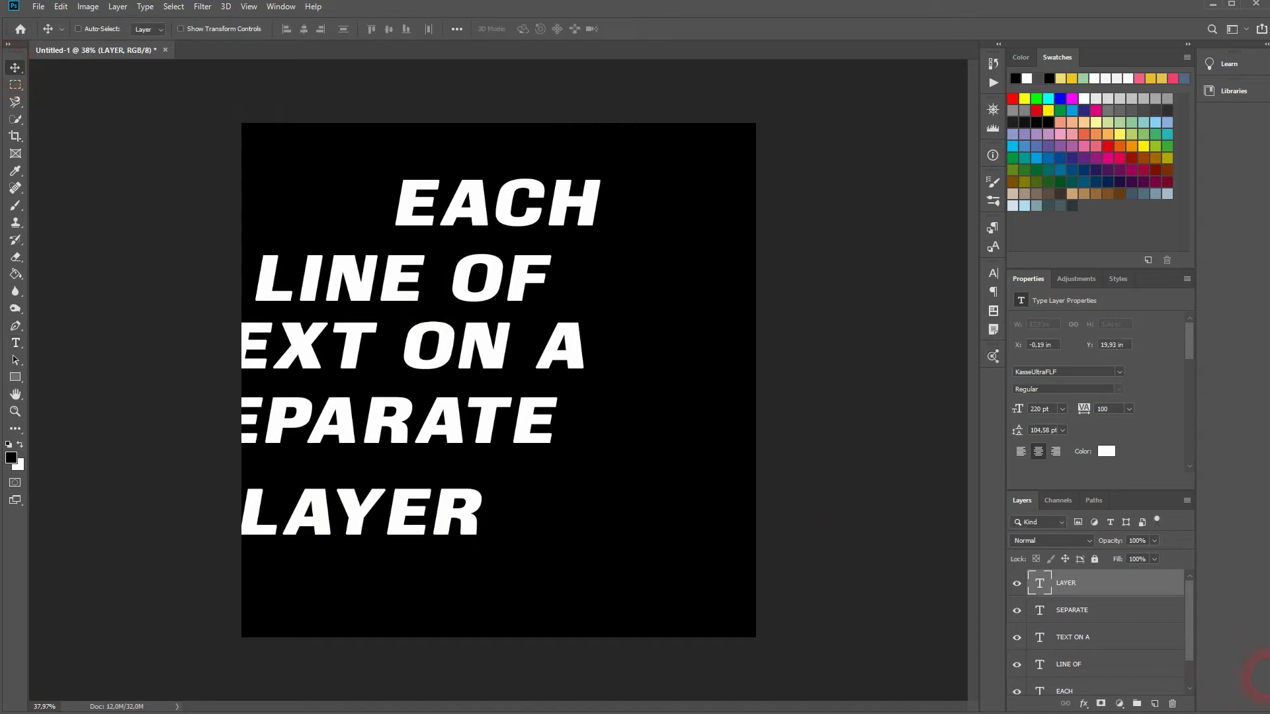
- Check the EACH and LINE OF layers by toggling their visibility, and select all five text layers
scroll(1120, 625, down, 1)
click(1017, 655)
click(1017, 655)
click(1017, 628)
click(1017, 627)
click(1106, 654)
scroll(1103, 613, up, 1)
shift+click(1092, 585)
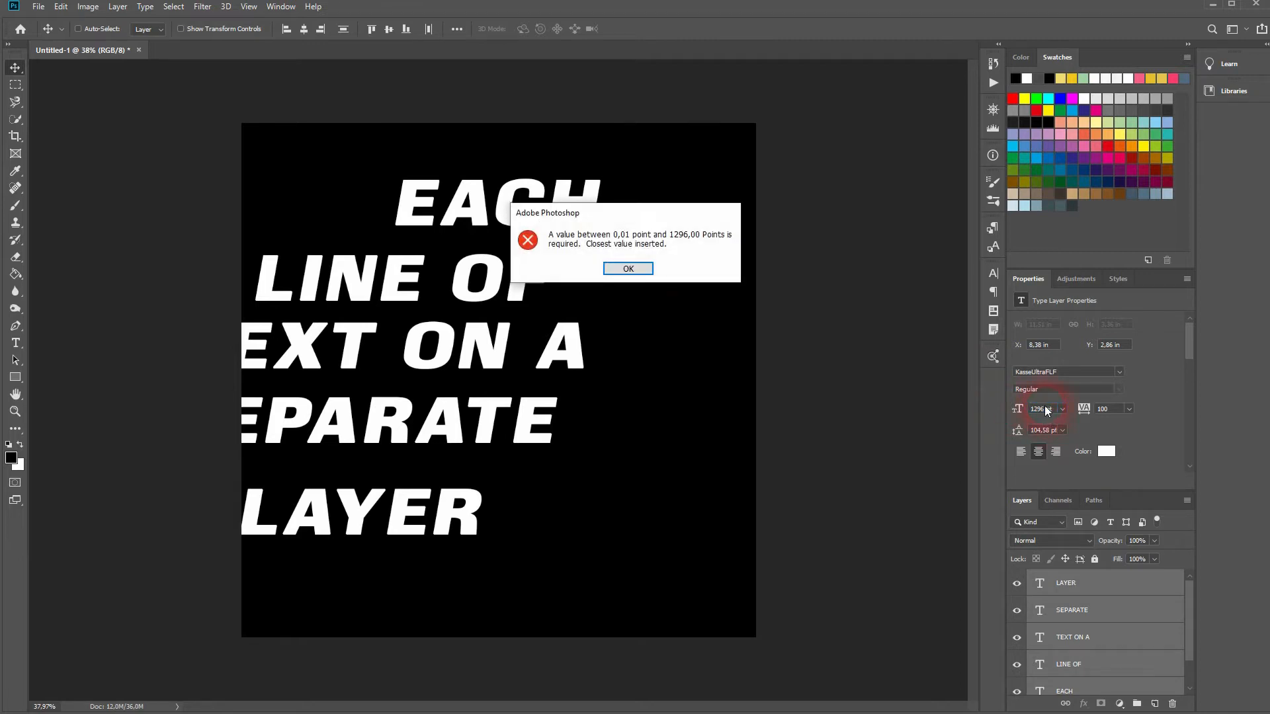
- Set the font size of the selected text layers to 250 pt and move them right, fully onto the canvas
click(634, 268)
click(1041, 409)
key(Return)
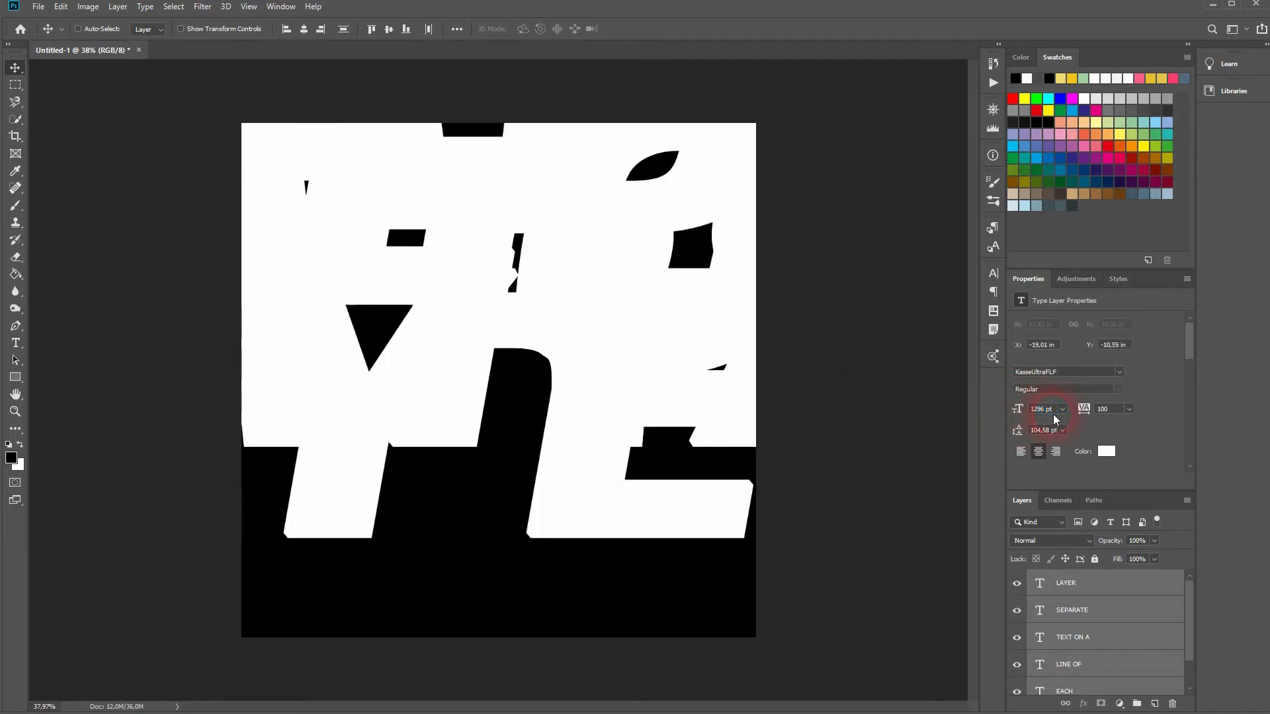
click(1052, 414)
text(250)
key(Return)
drag(316, 269, 418, 269)
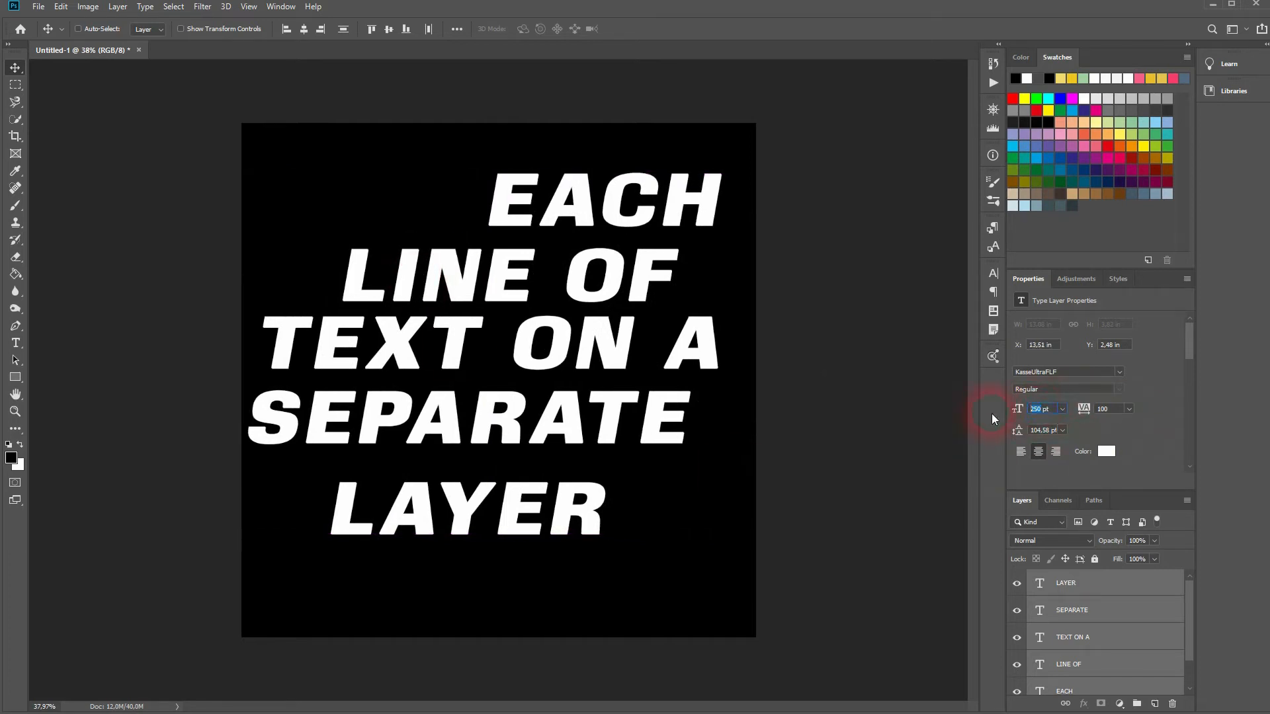
- Try larger font sizes on the selected text, settle on 280 pt, and shift the lines slightly to the right
text(270)
click(990, 414)
click(1047, 414)
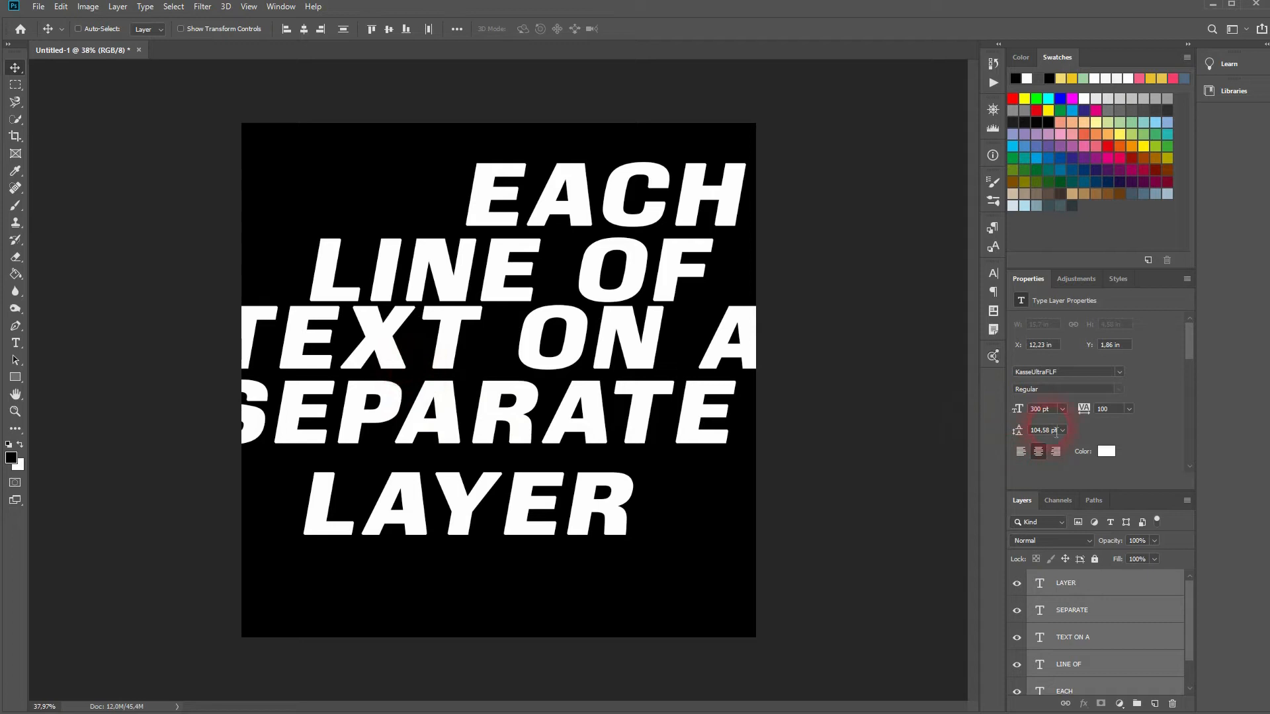
double_click(1046, 414)
text(280)
click(962, 431)
drag(482, 346, 496, 358)
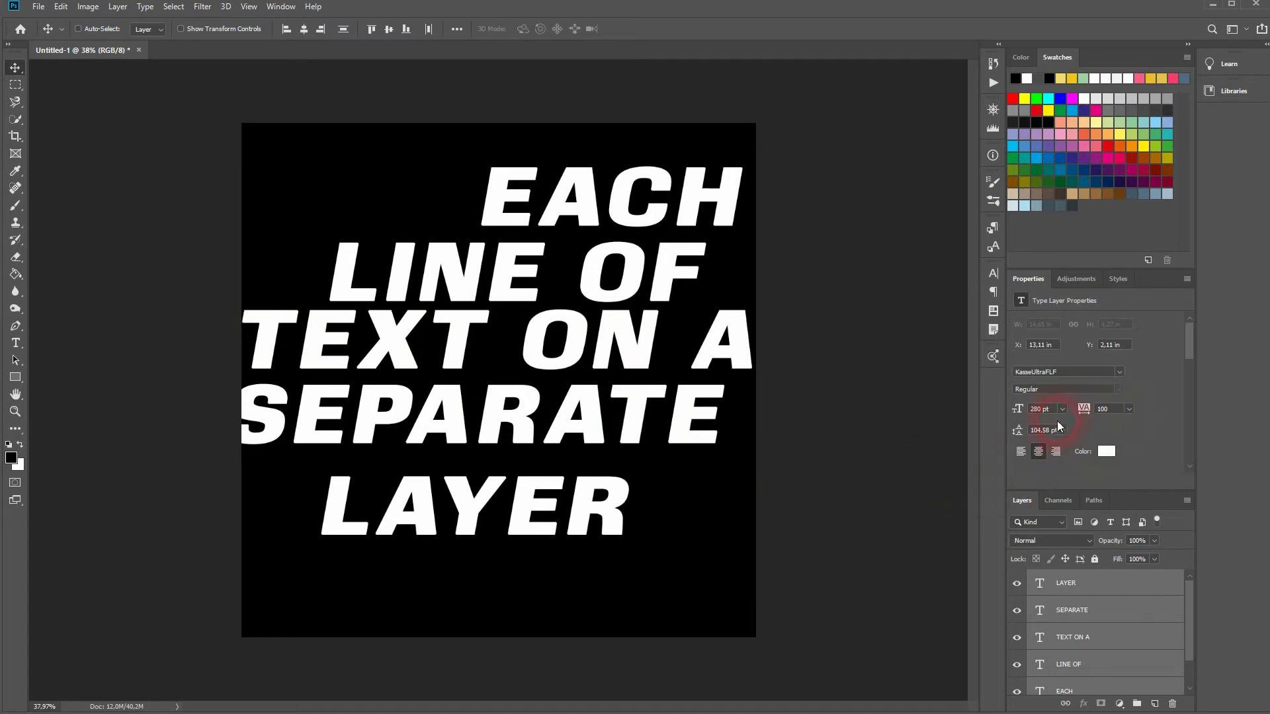
- Toggle faux italic and faux bold off and back on for the selected text layers
click(1075, 372)
click(993, 273)
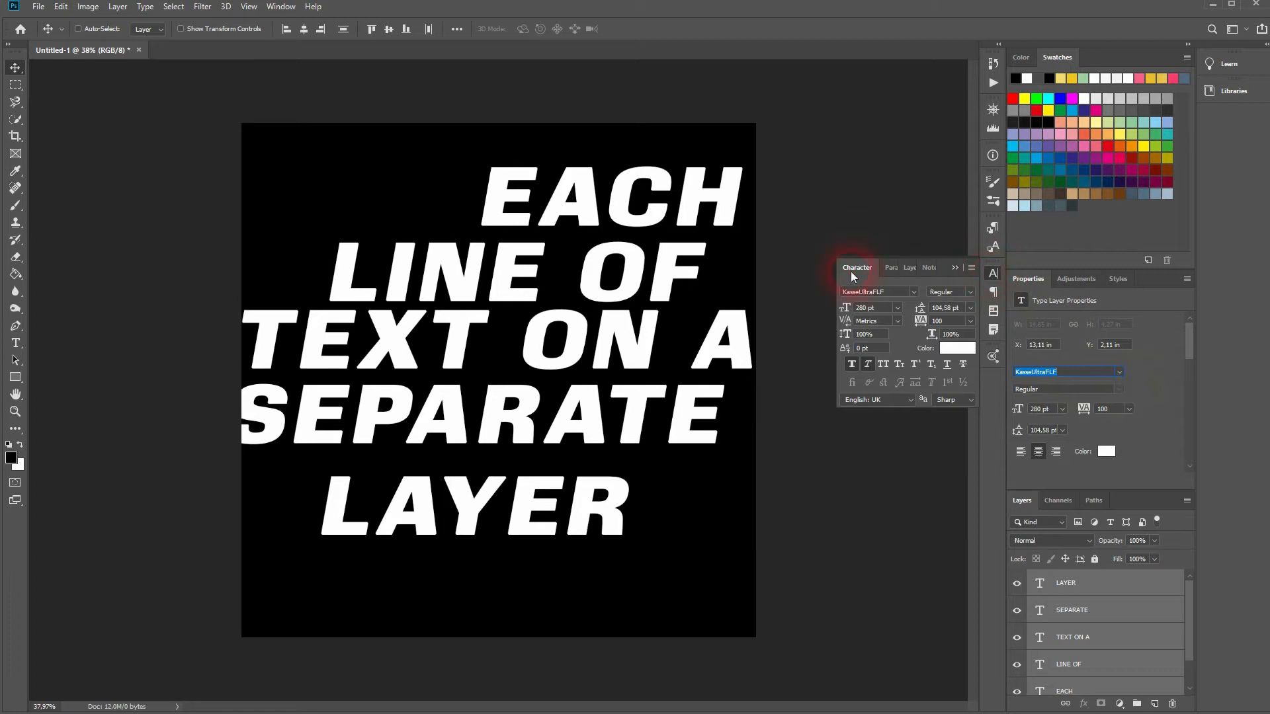
click(275, 8)
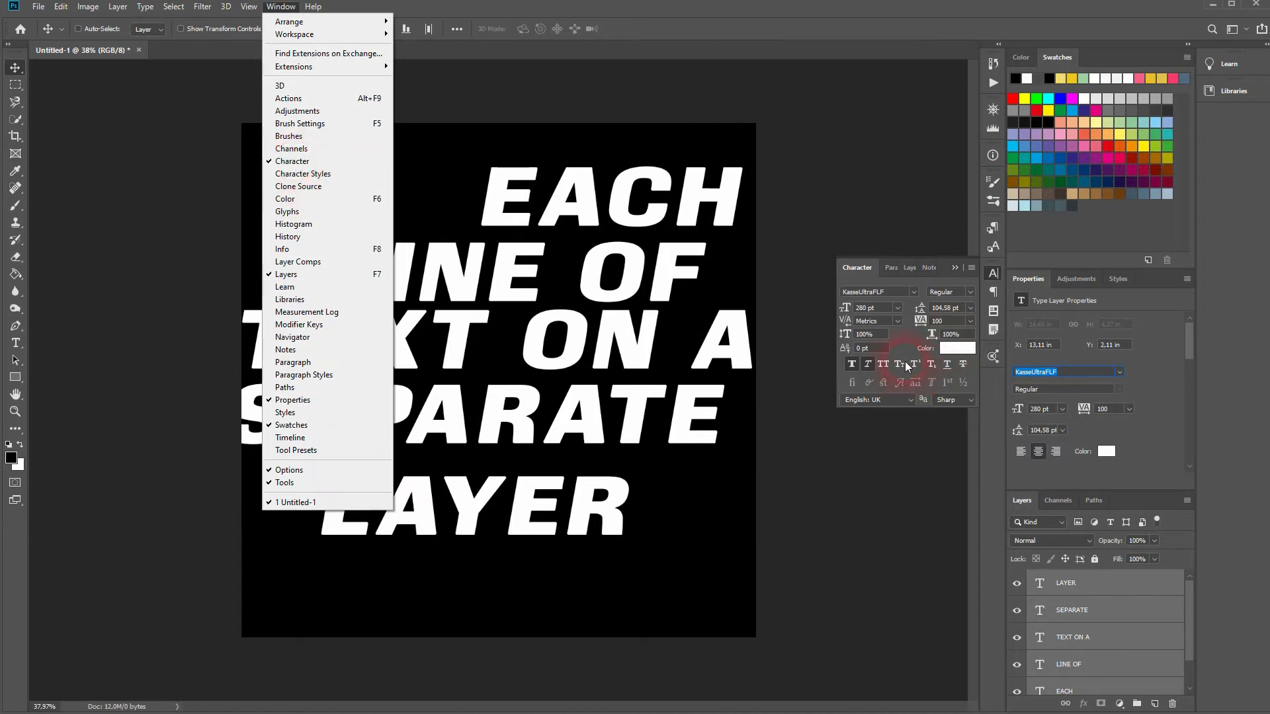
click(902, 276)
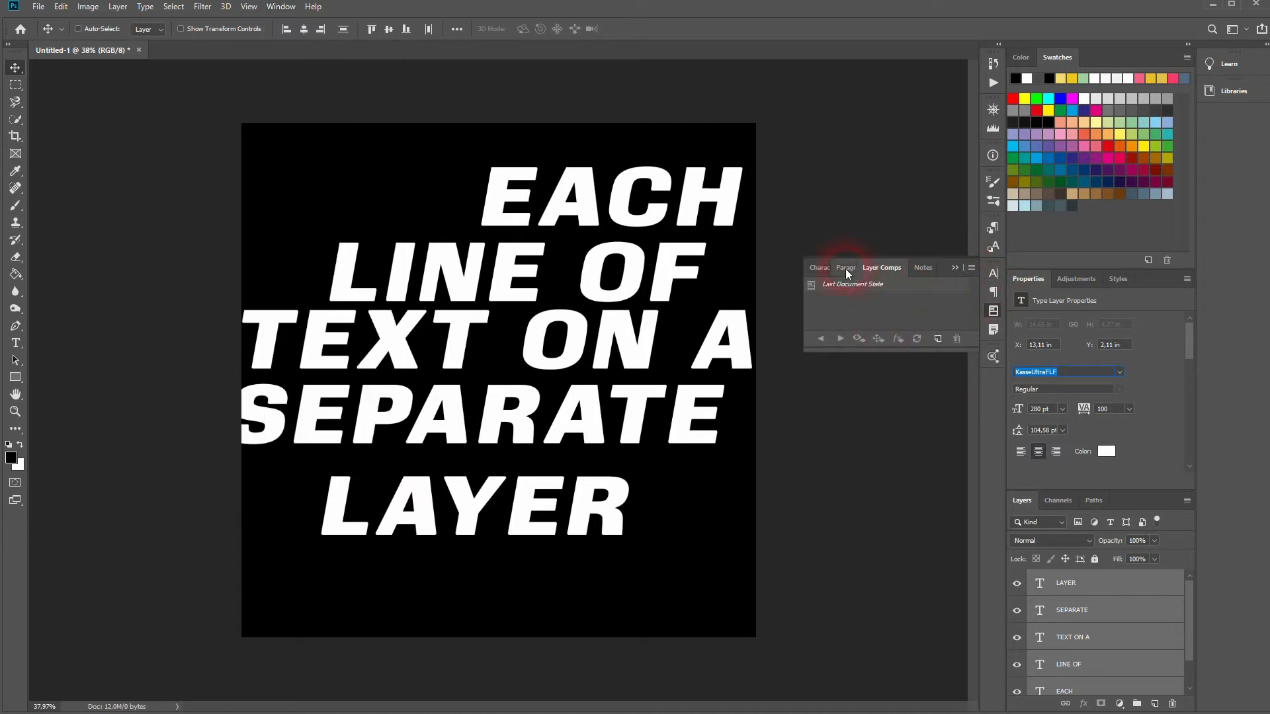
click(819, 268)
click(869, 365)
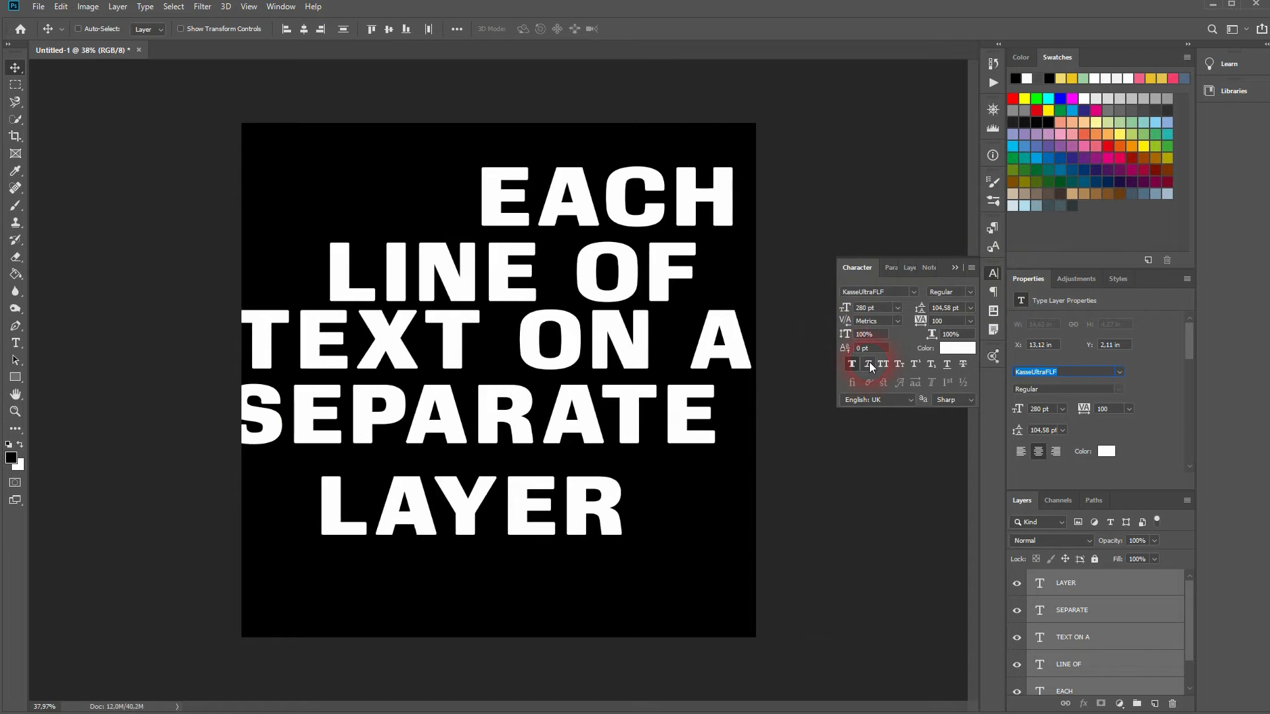
click(869, 365)
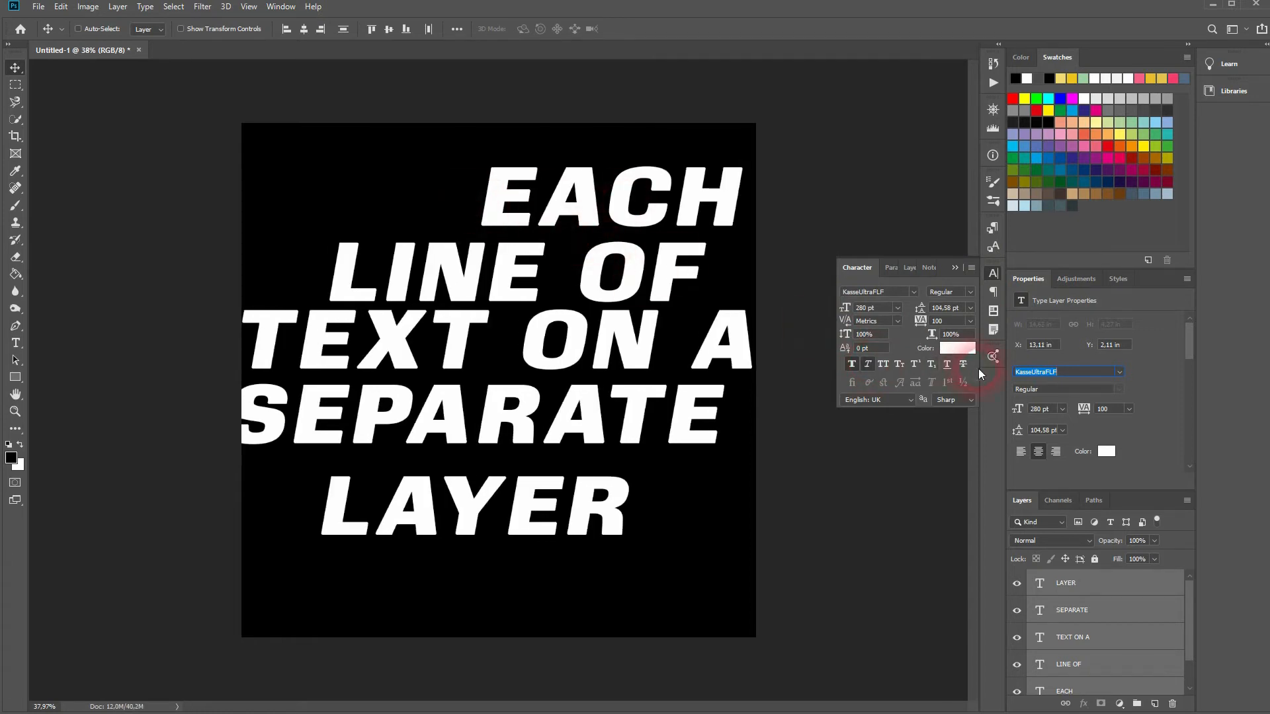
click(852, 365)
click(851, 364)
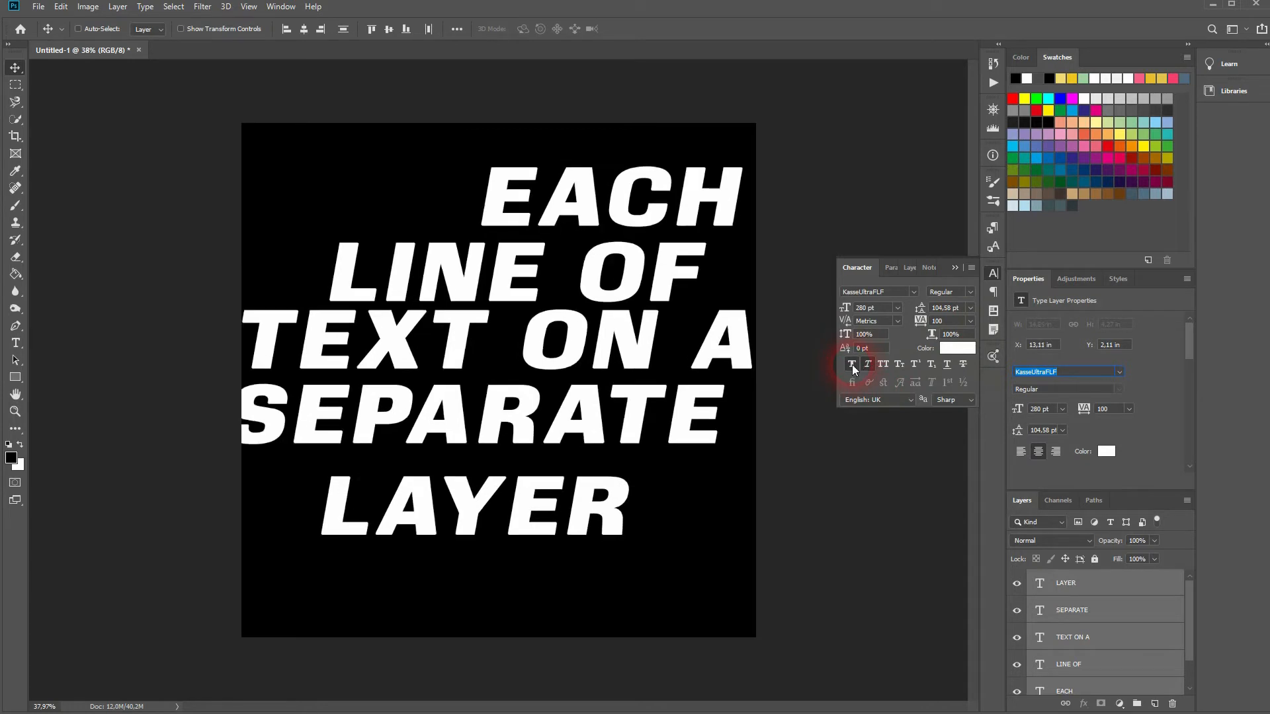
click(956, 267)
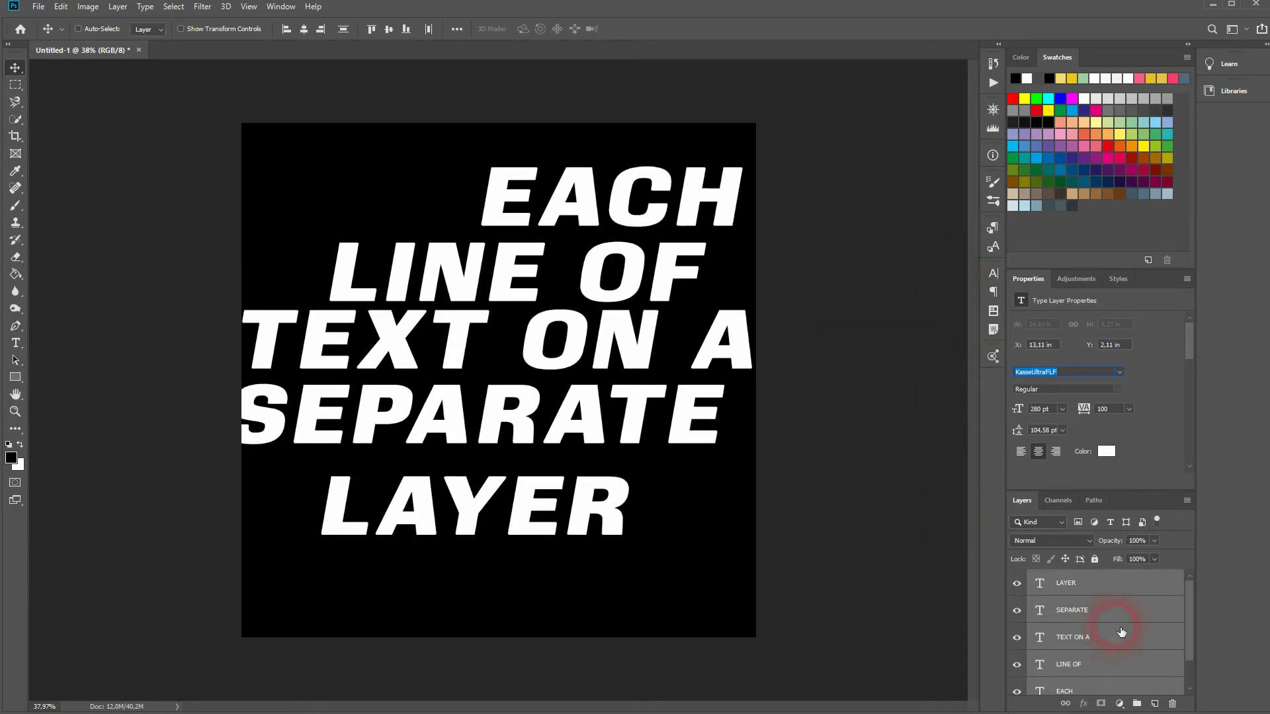
- Select the EACH layer, show the rulers and place a vertical guide along the left edge of the canvas
scroll(1144, 678, down, 1)
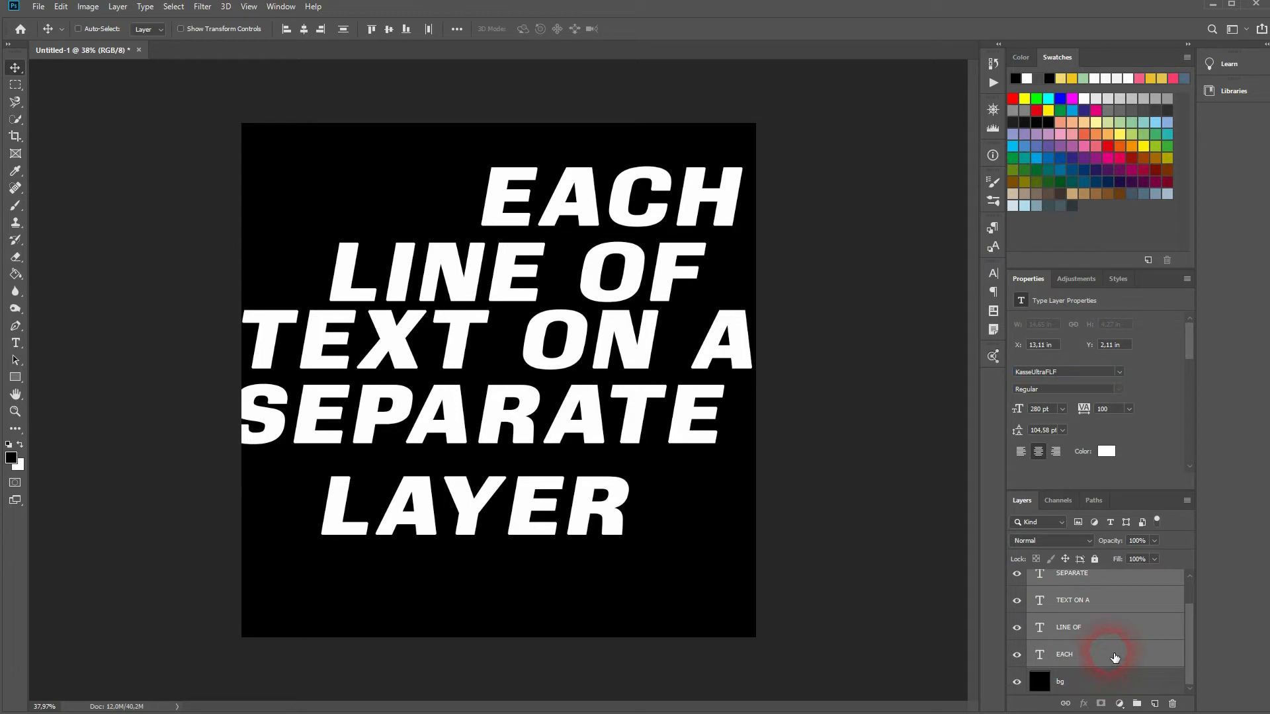
click(1117, 655)
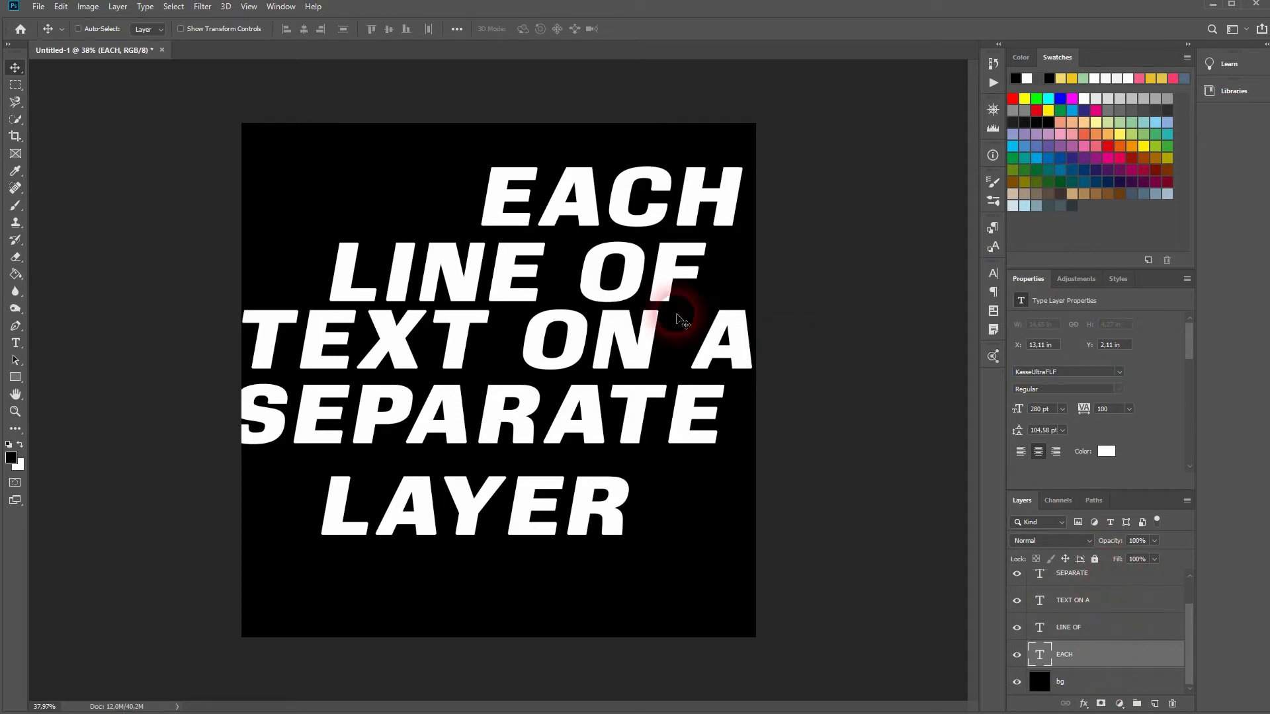
key(ctrl)
key(ctrl+r)
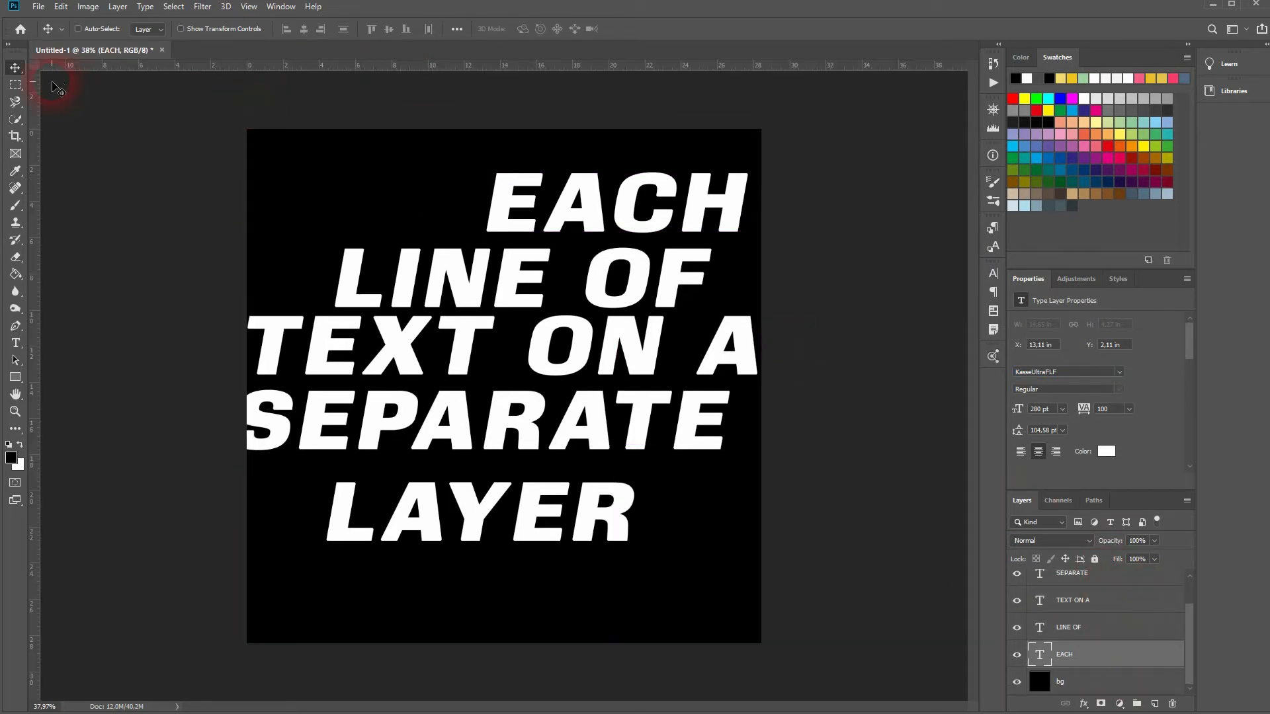
drag(37, 91, 246, 94)
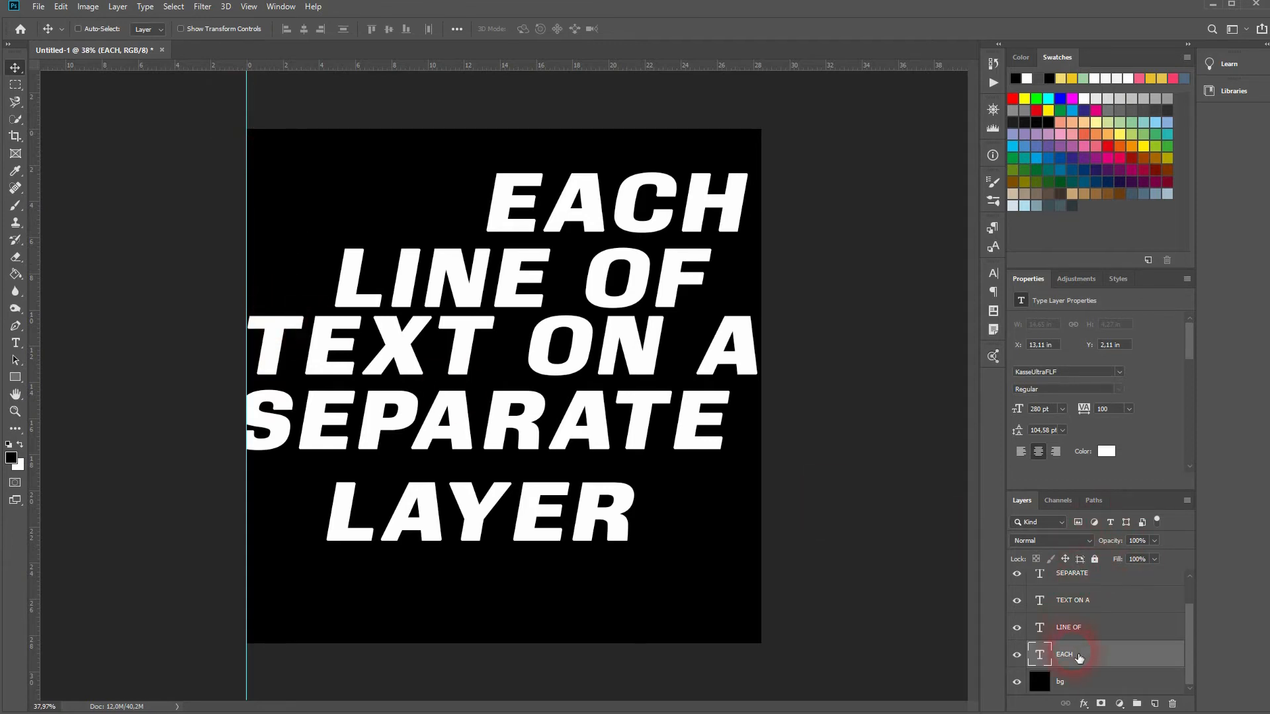
- Select all five text layers and set their font size to 260 pt
scroll(1094, 645, up, 1)
shift+click(1082, 593)
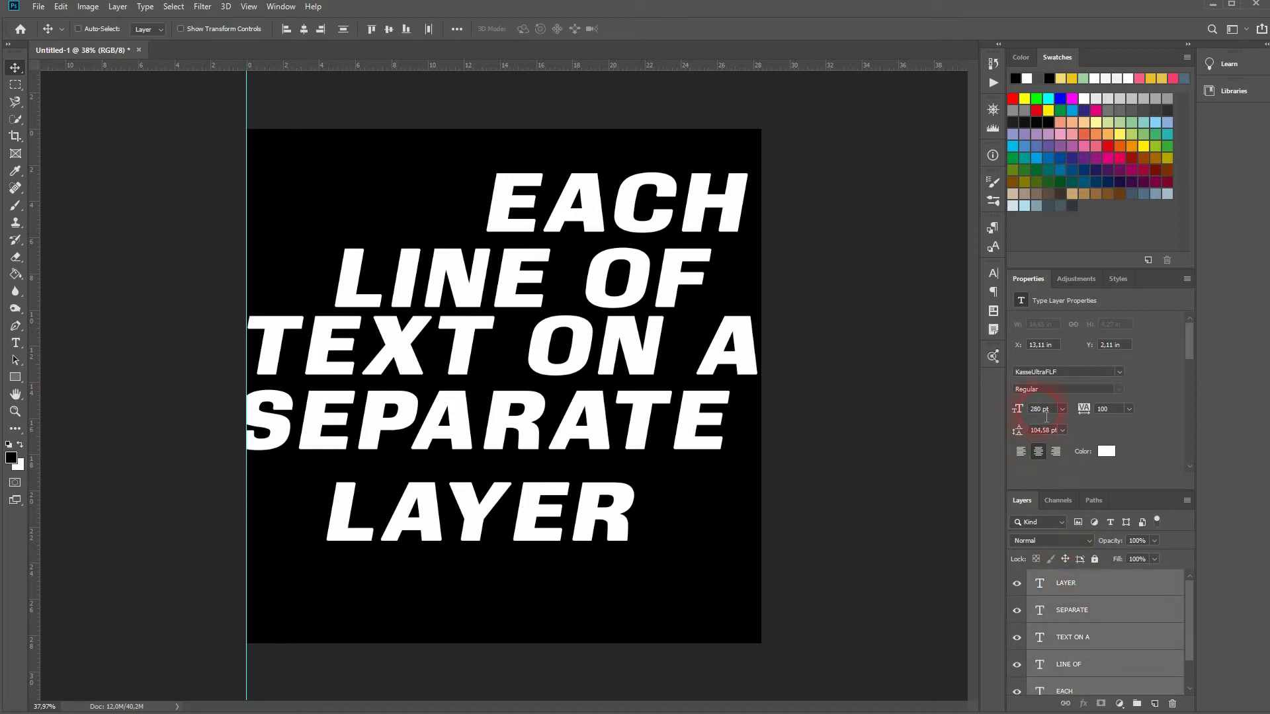
text(260)
key(Return)
click(922, 441)
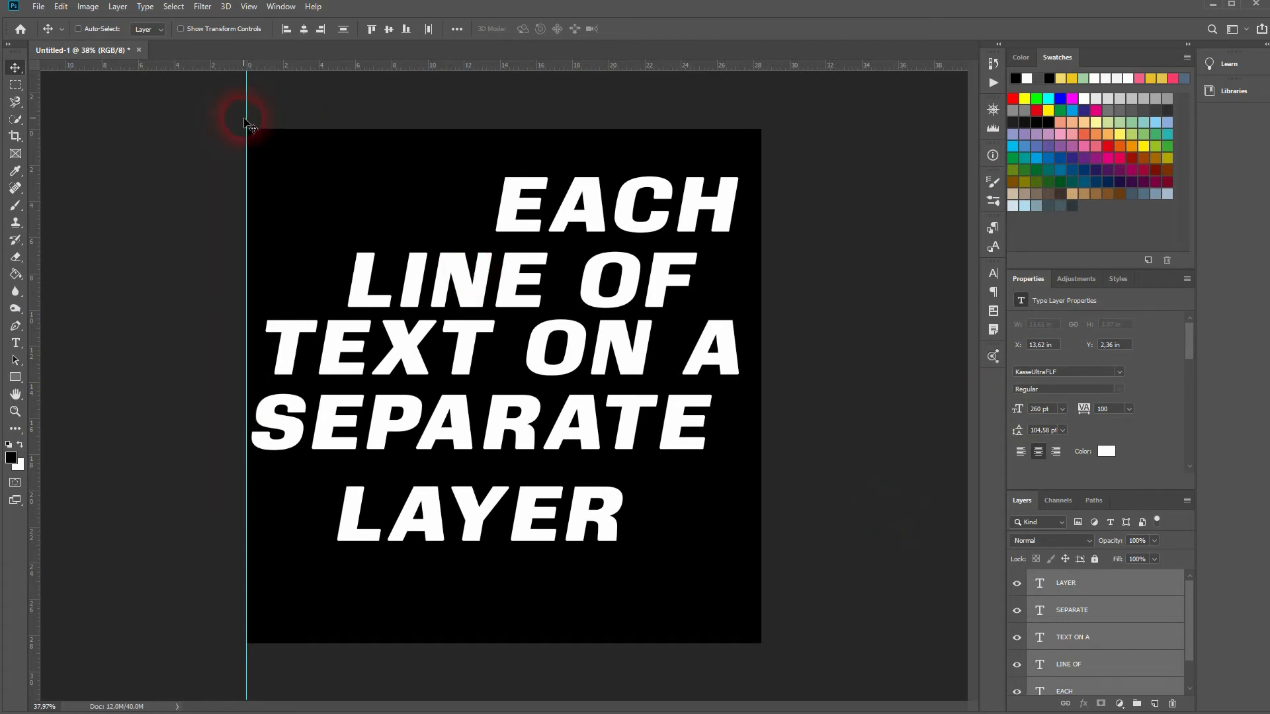
- Move the vertical guide about 1 in inside the canvas's left edge and align the EACH line to it
drag(251, 123, 267, 123)
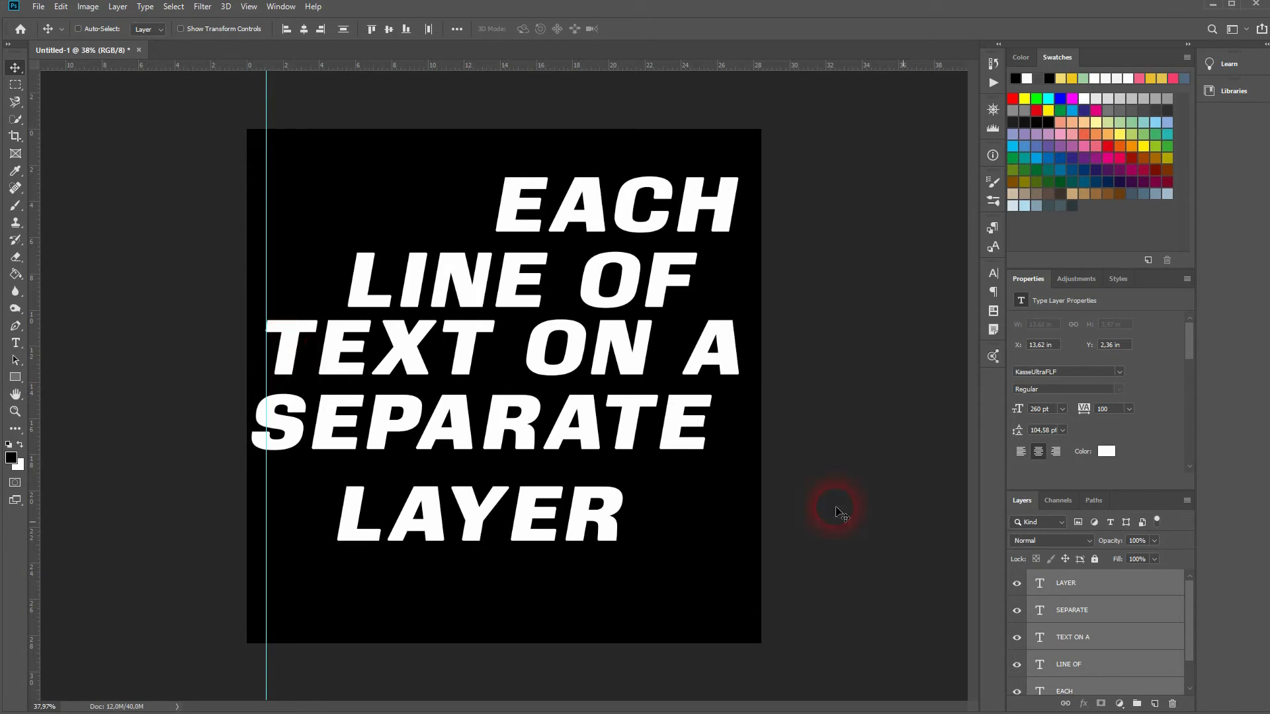
scroll(1117, 655, down, 1)
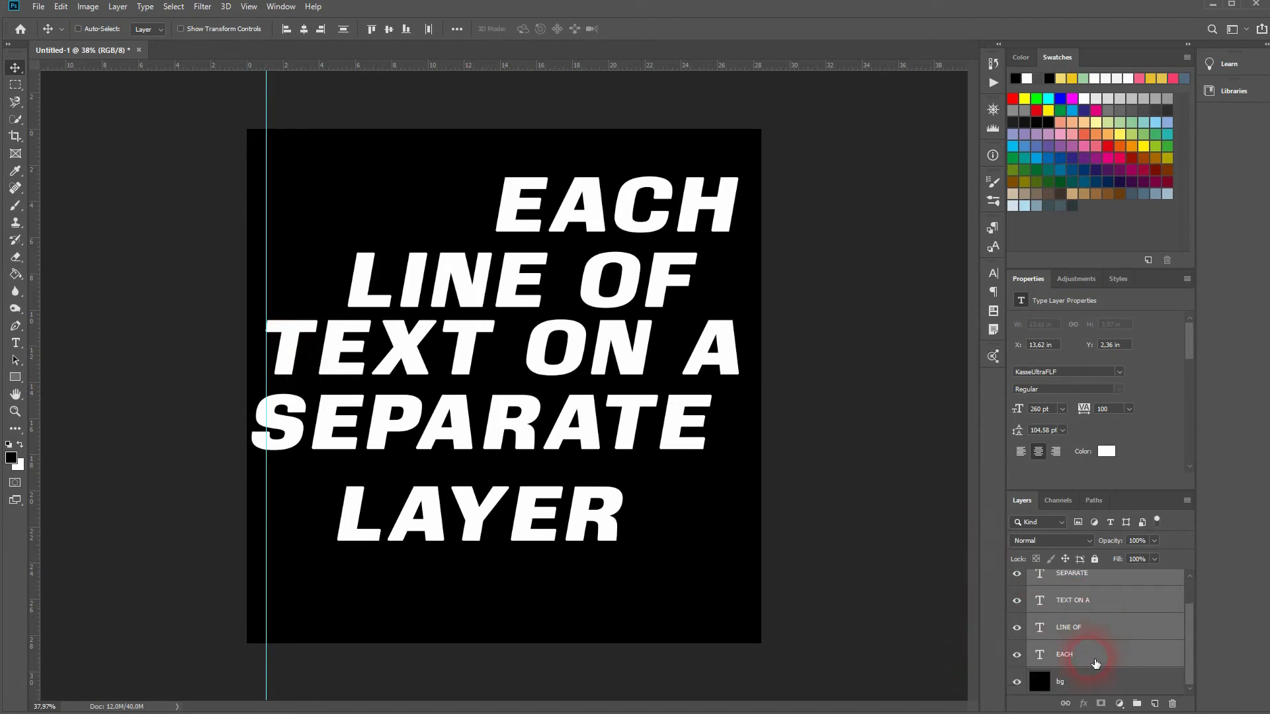
click(1098, 655)
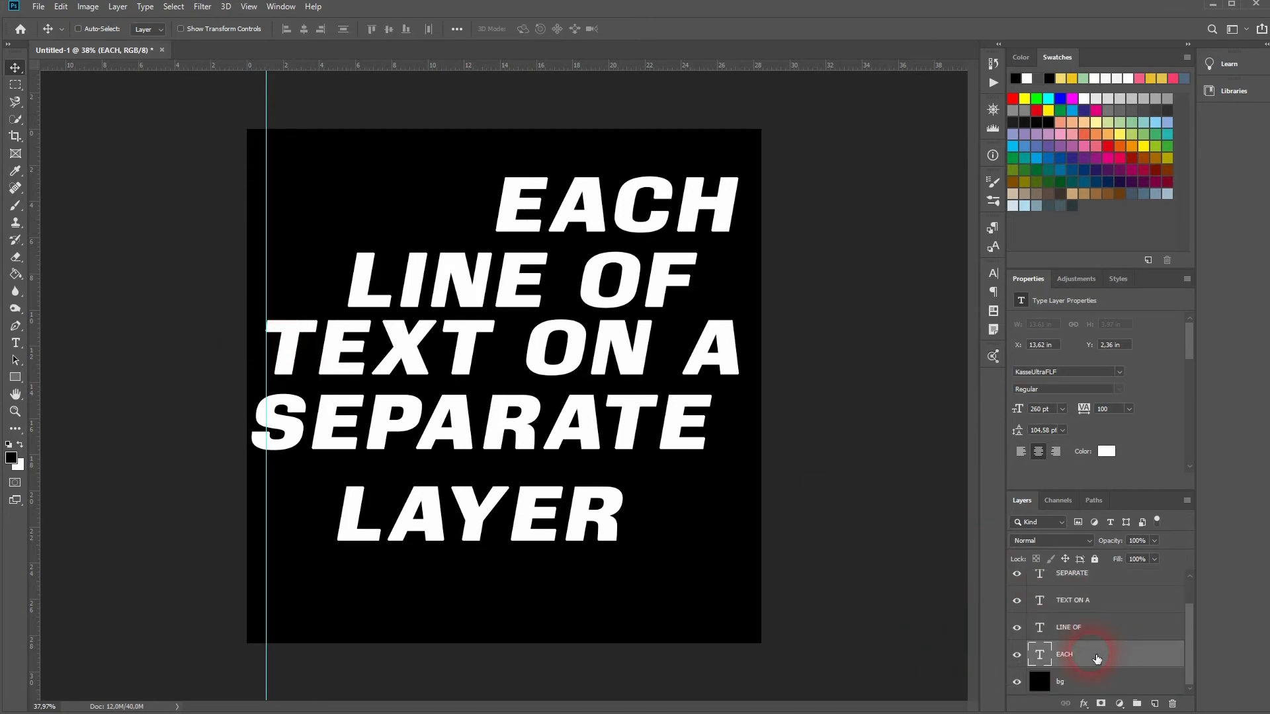
click(93, 29)
drag(510, 194, 291, 196)
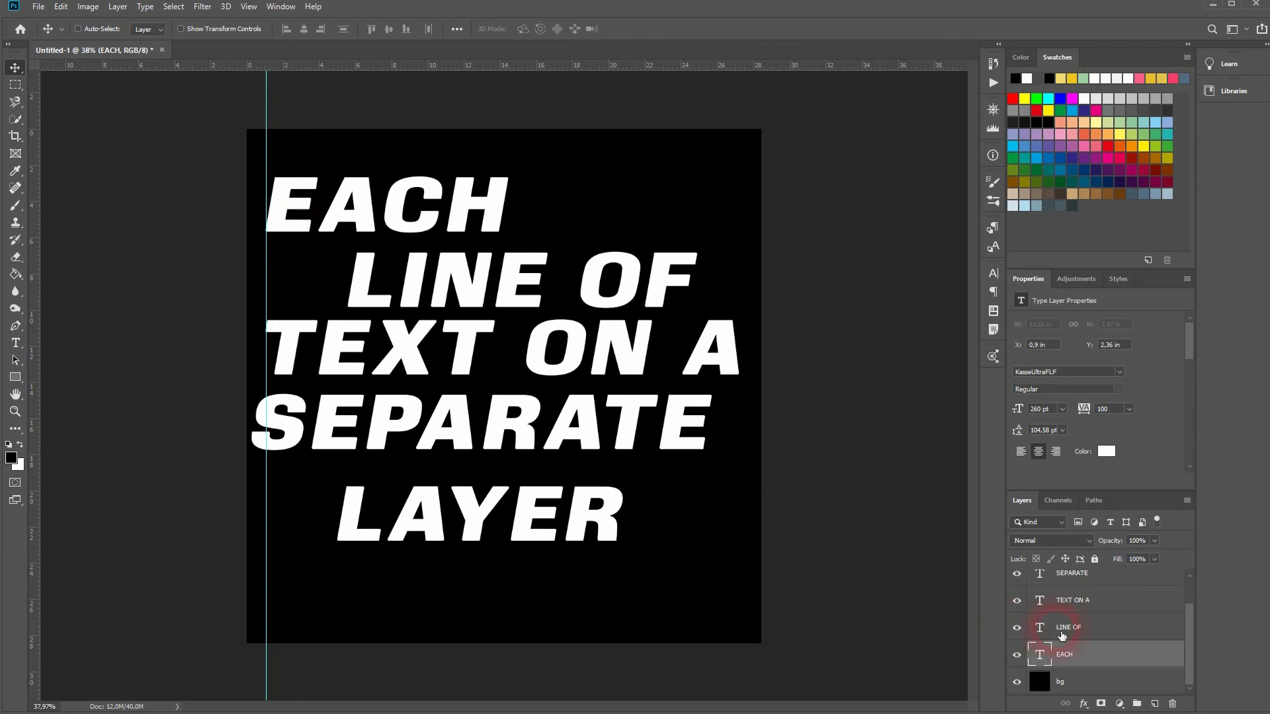
- Move the LINE OF, SEPARATE and LAYER lines horizontally so their left edges align with the vertical guide
click(1098, 632)
drag(368, 283, 282, 276)
click(1071, 576)
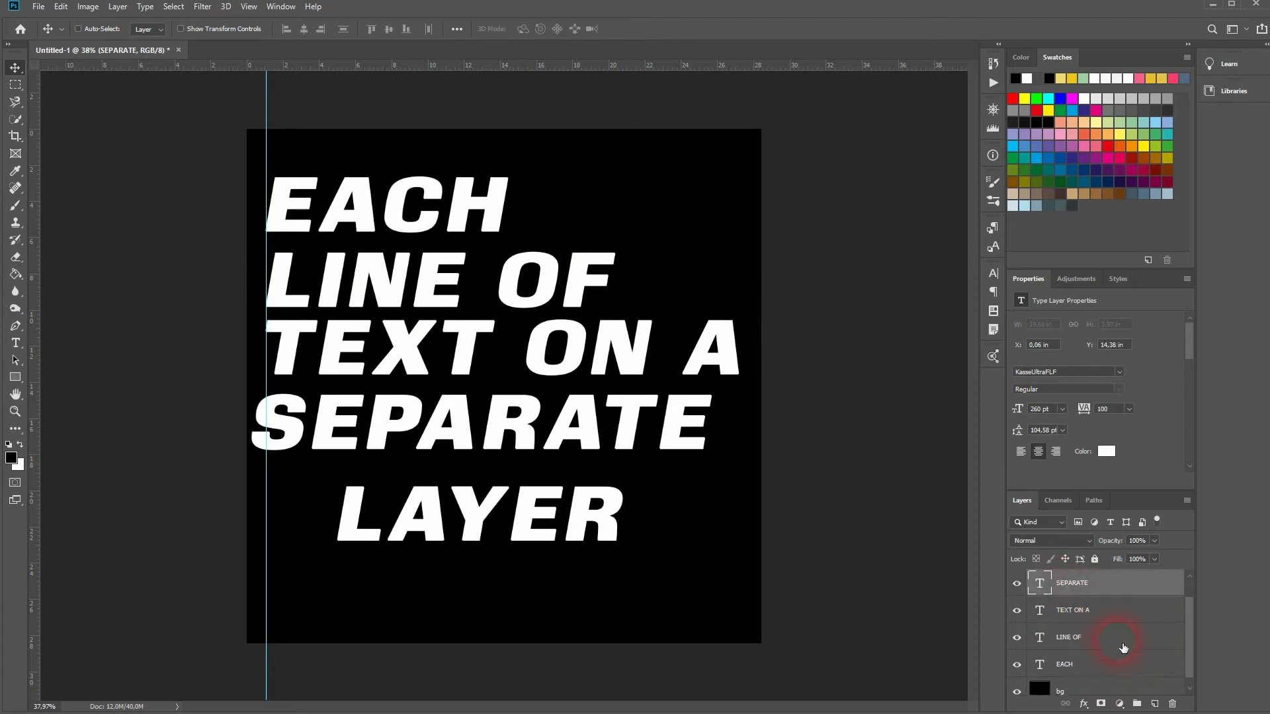
scroll(1118, 645, up, 2)
drag(299, 437, 313, 437)
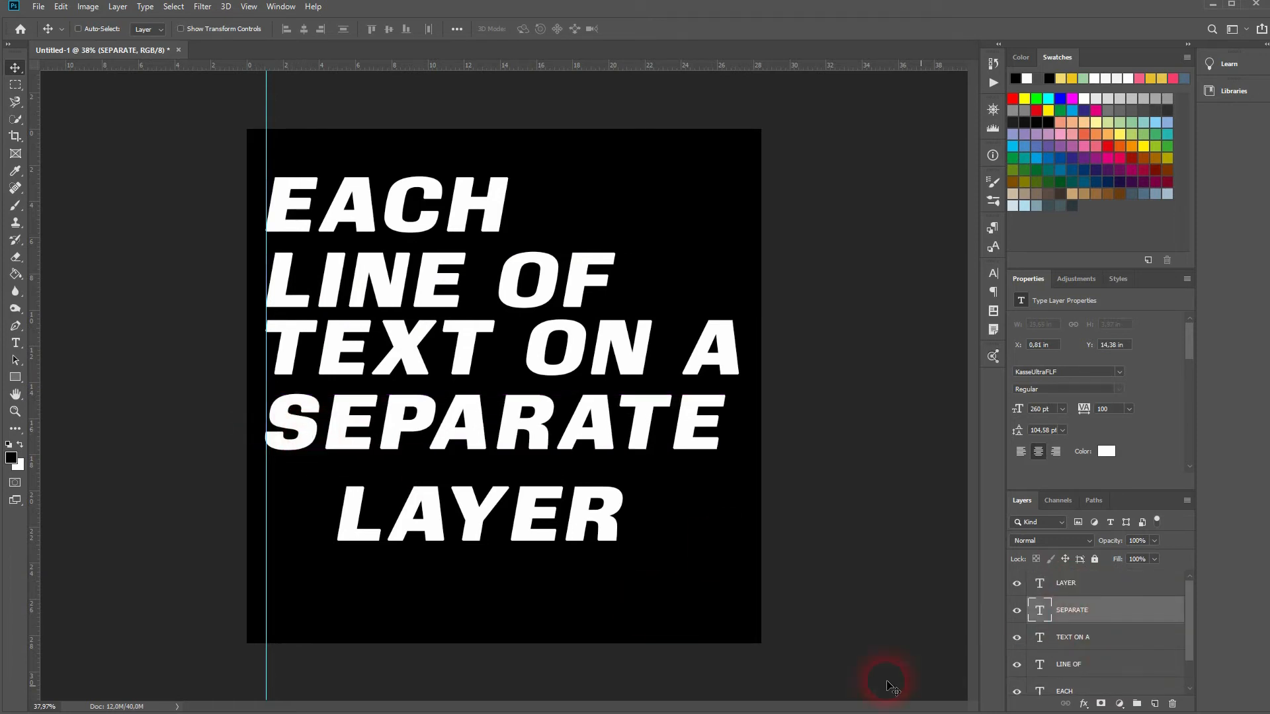
click(1058, 582)
drag(476, 526, 410, 521)
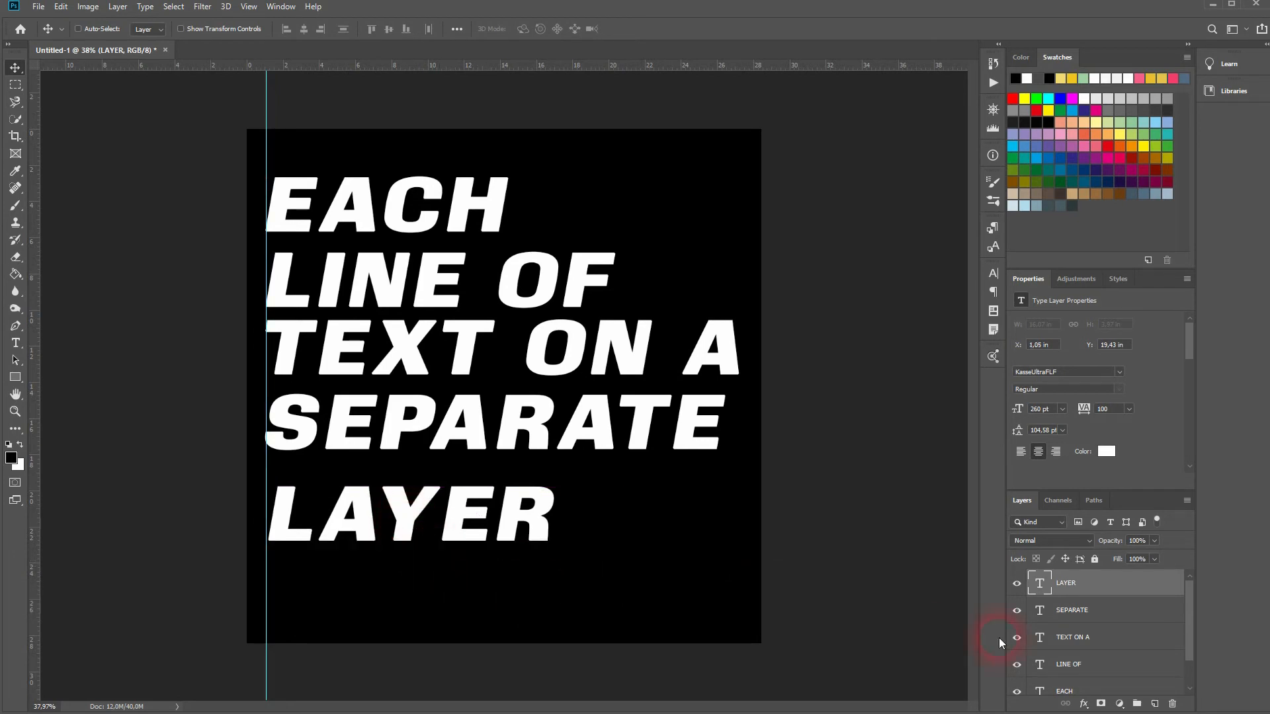
- Move the LINE OF layer straight up, directly against the bottom of the EACH line
scroll(1110, 647, down, 1)
click(1091, 634)
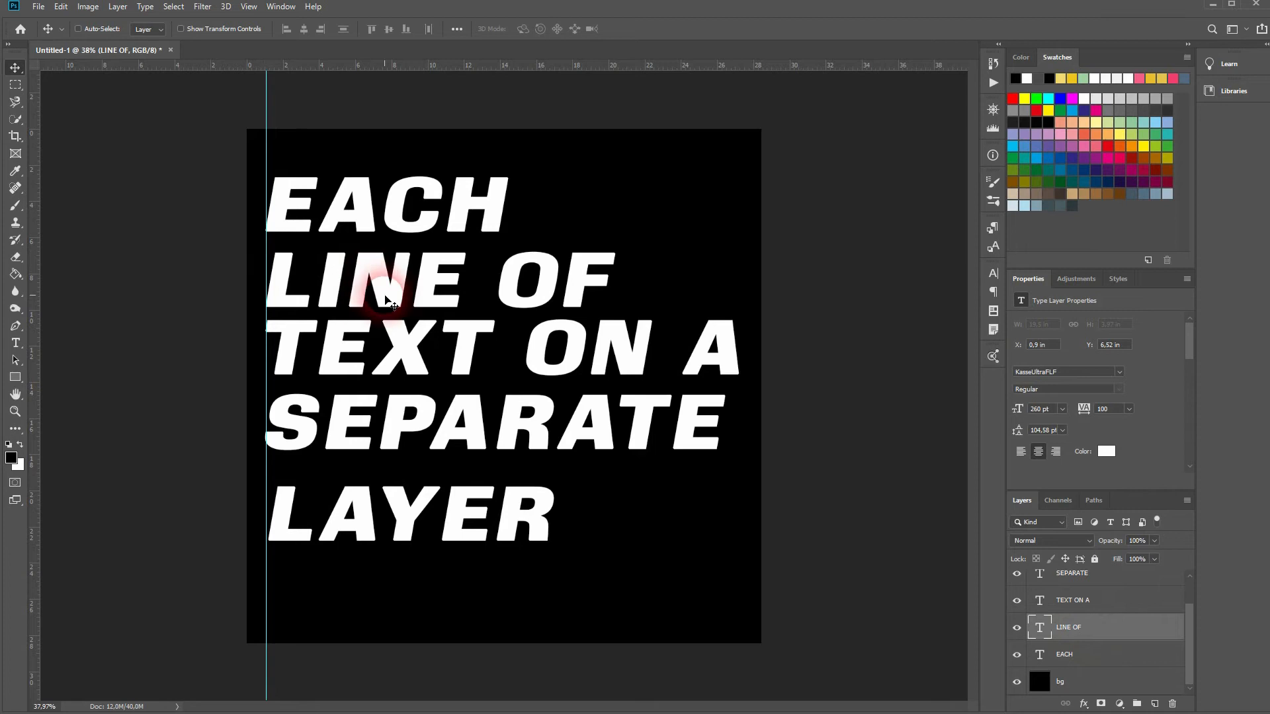
drag(337, 268, 333, 250)
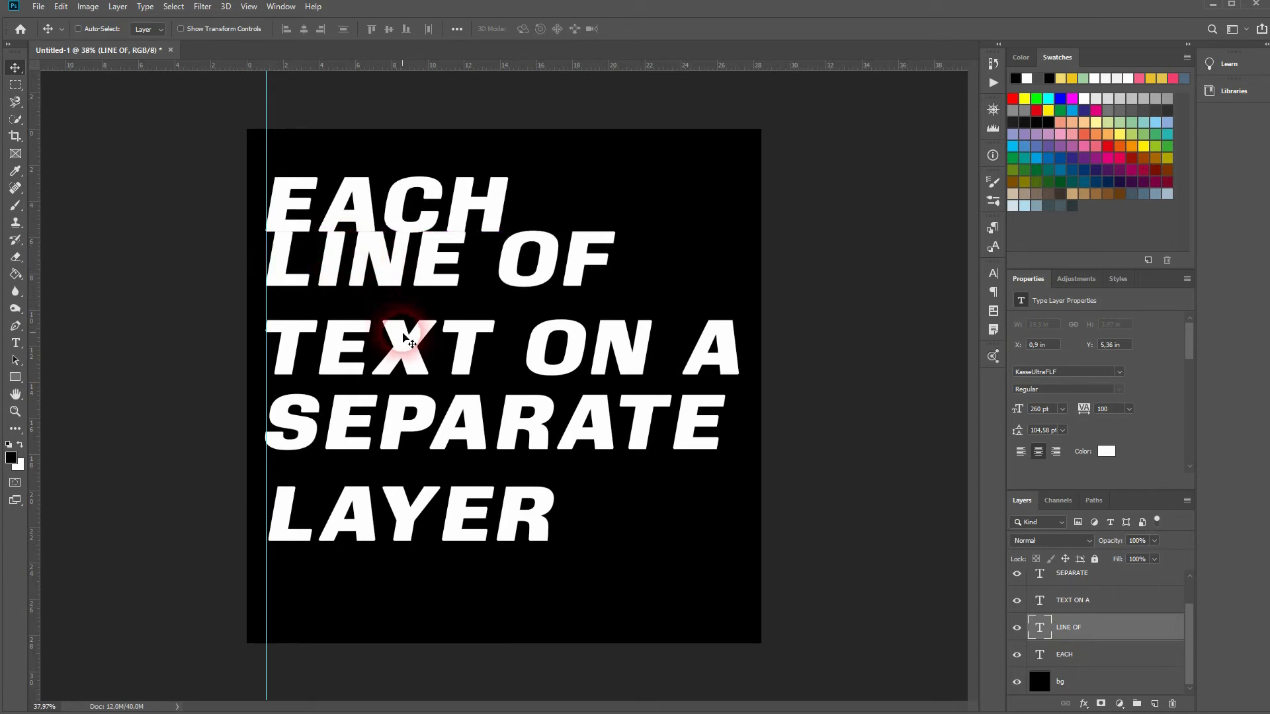
- Stack the TEXT ON A, SEPARATE and LAYER lines tightly beneath LINE OF in that order, and remove the vertical guide
click(1090, 601)
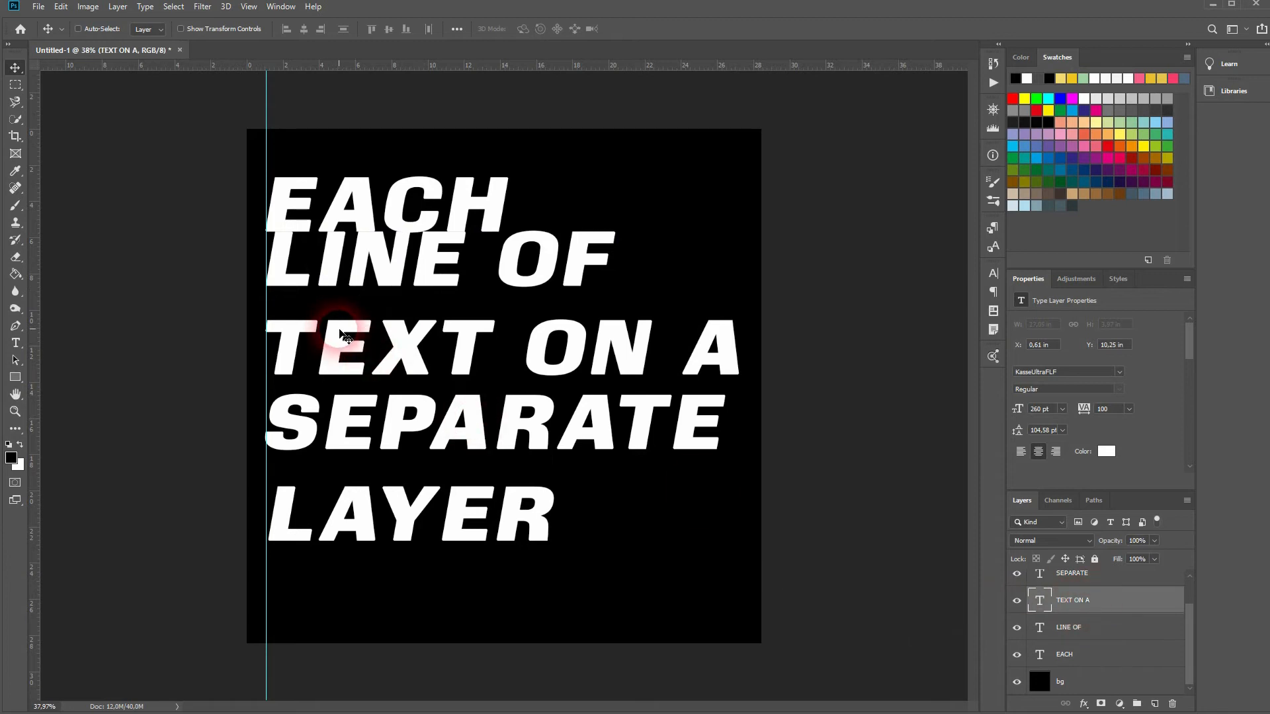
drag(339, 331, 327, 301)
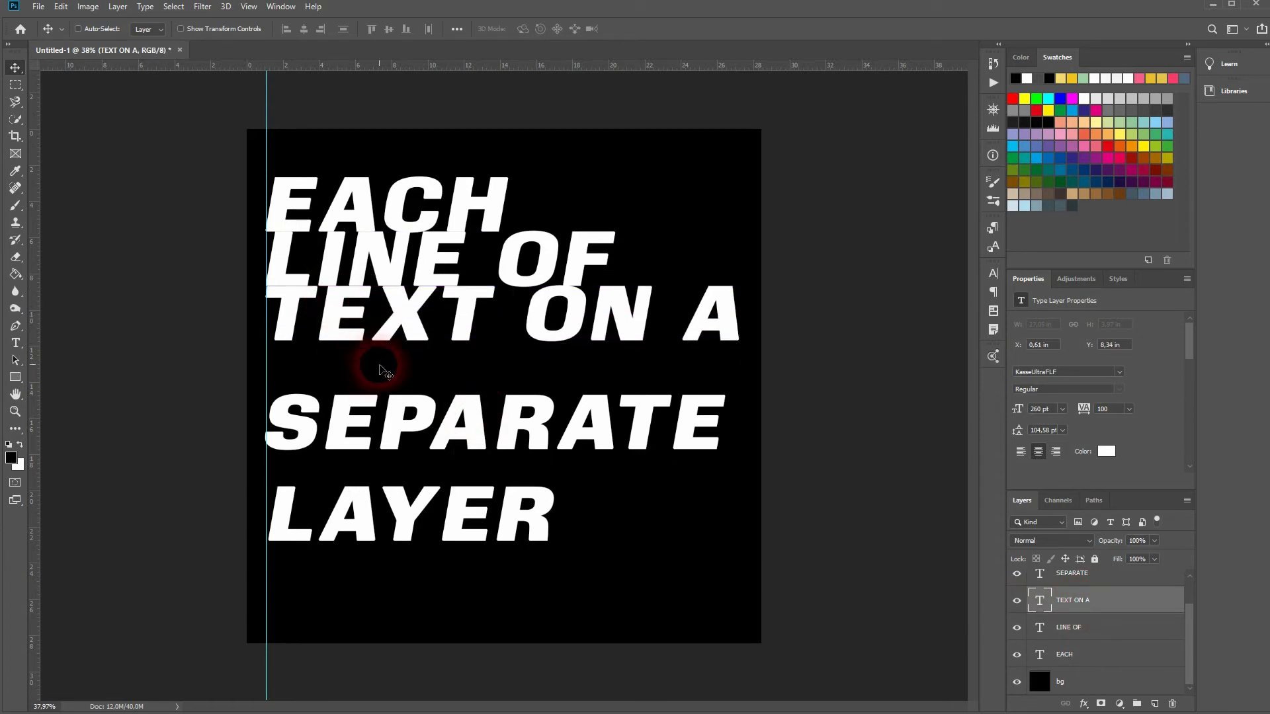
click(1077, 578)
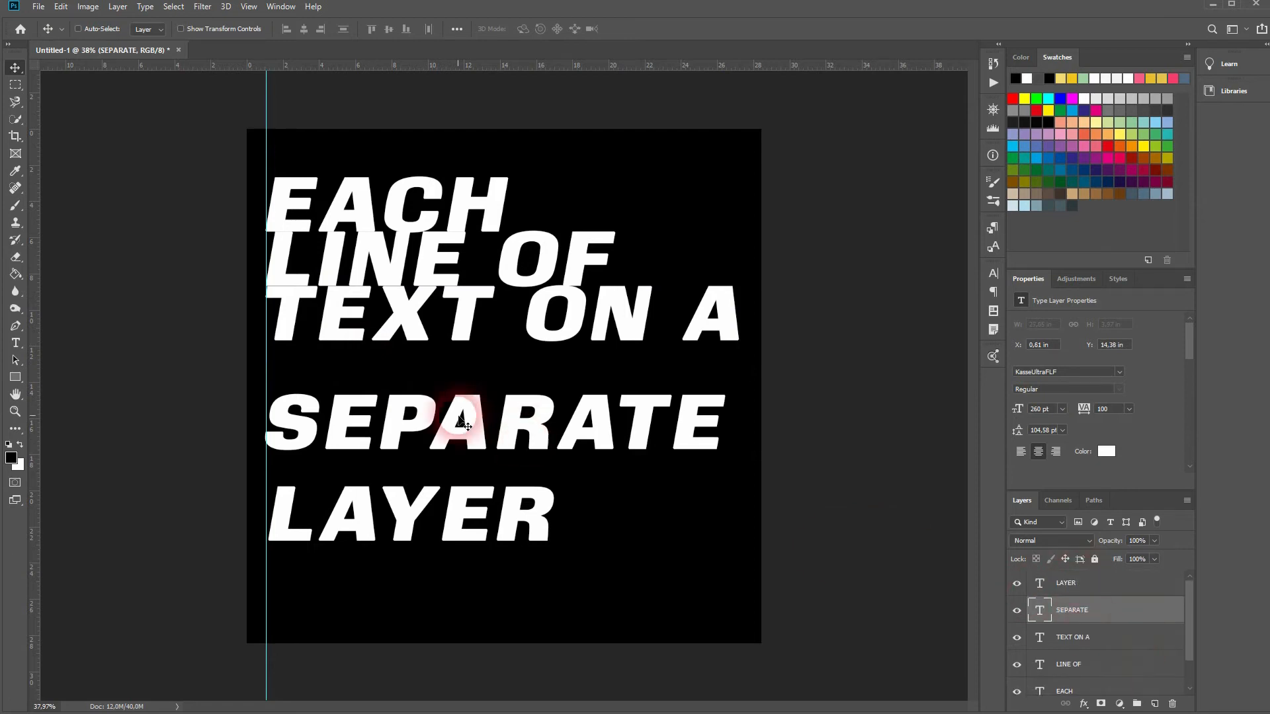
drag(353, 406, 345, 352)
key(Up)
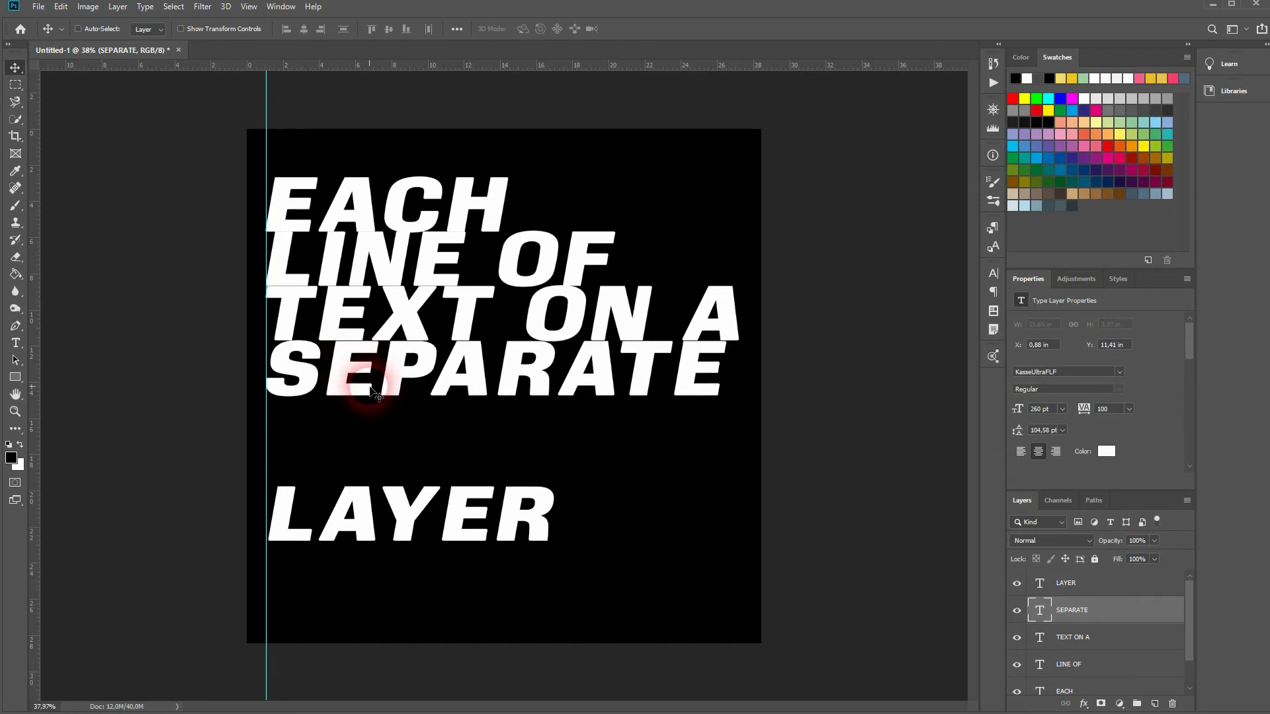
click(1092, 583)
drag(318, 538, 281, 433)
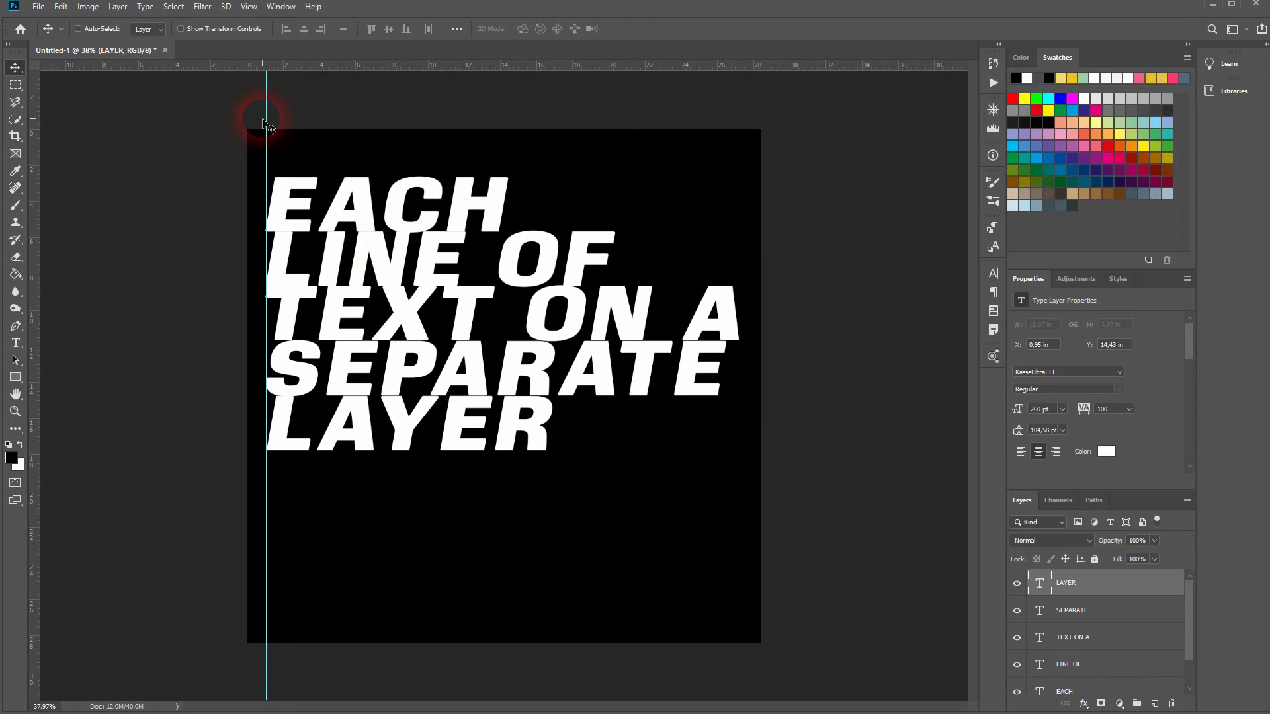
drag(271, 125, 34, 124)
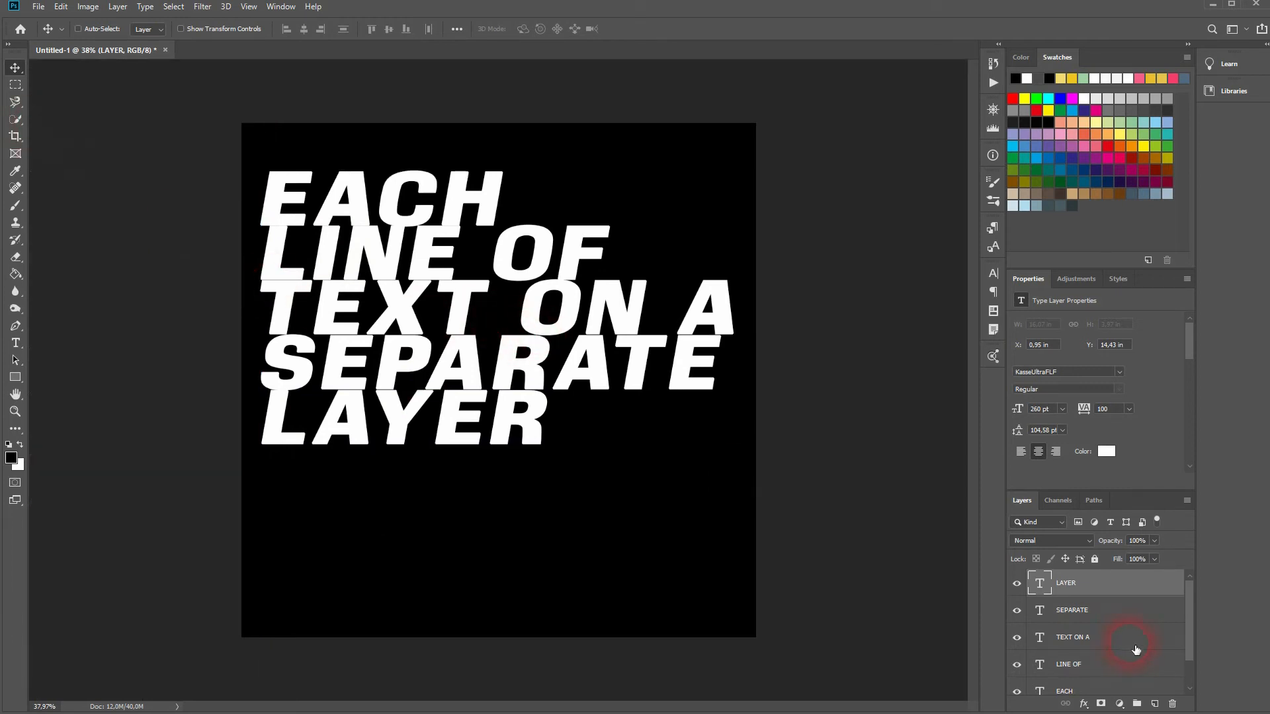
- Add a new empty layer directly above the LINE OF text layer and clip it to that text
scroll(1129, 648, down, 1)
click(1126, 654)
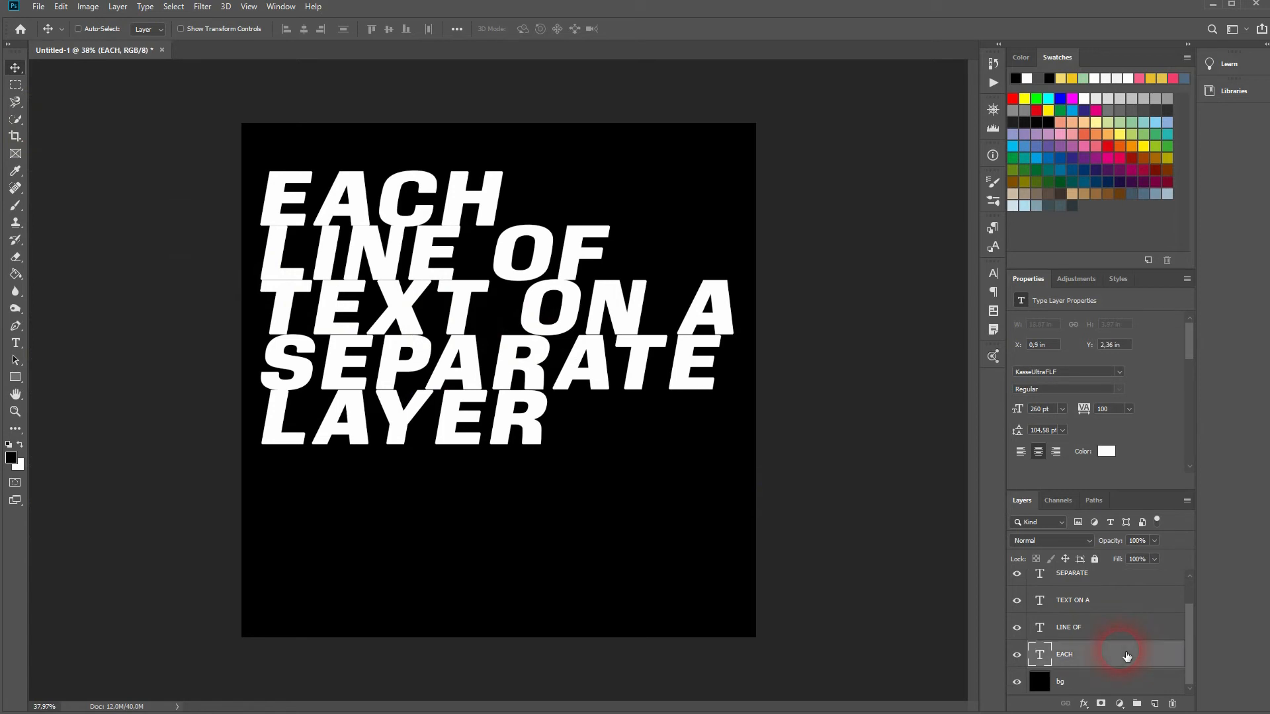
click(1117, 628)
click(1017, 630)
click(1018, 628)
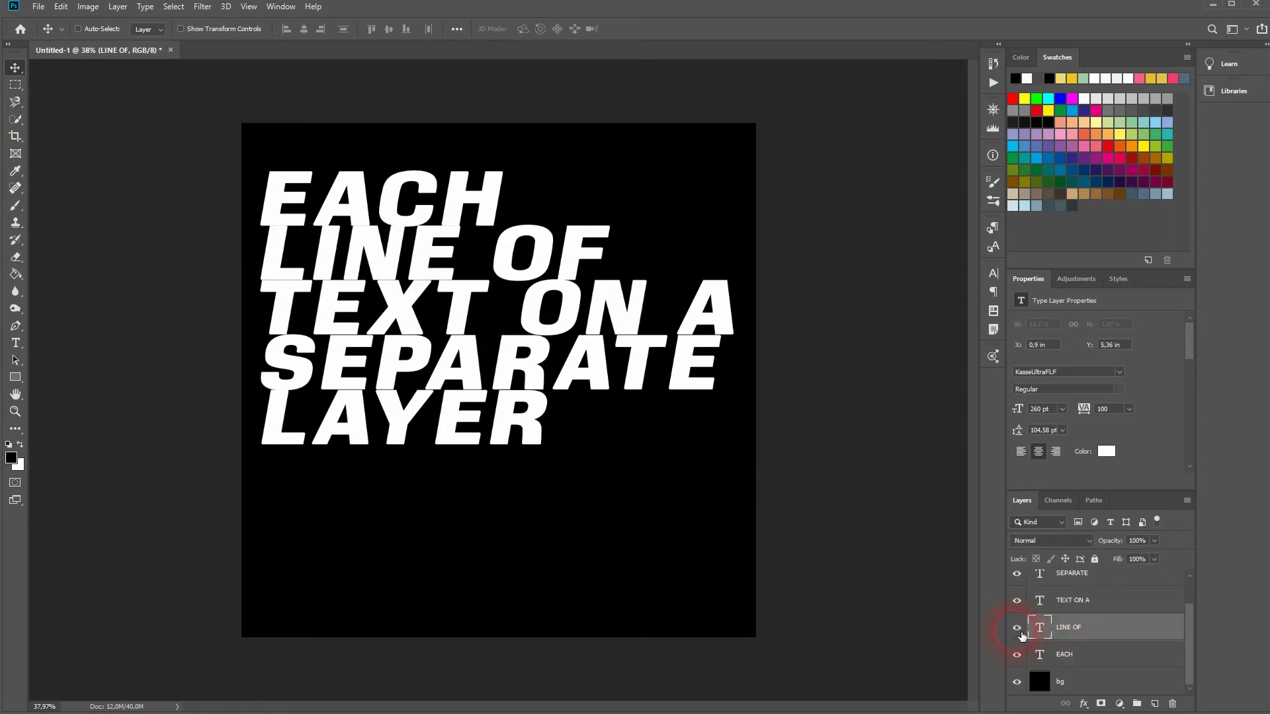
click(1154, 704)
right_click(1104, 632)
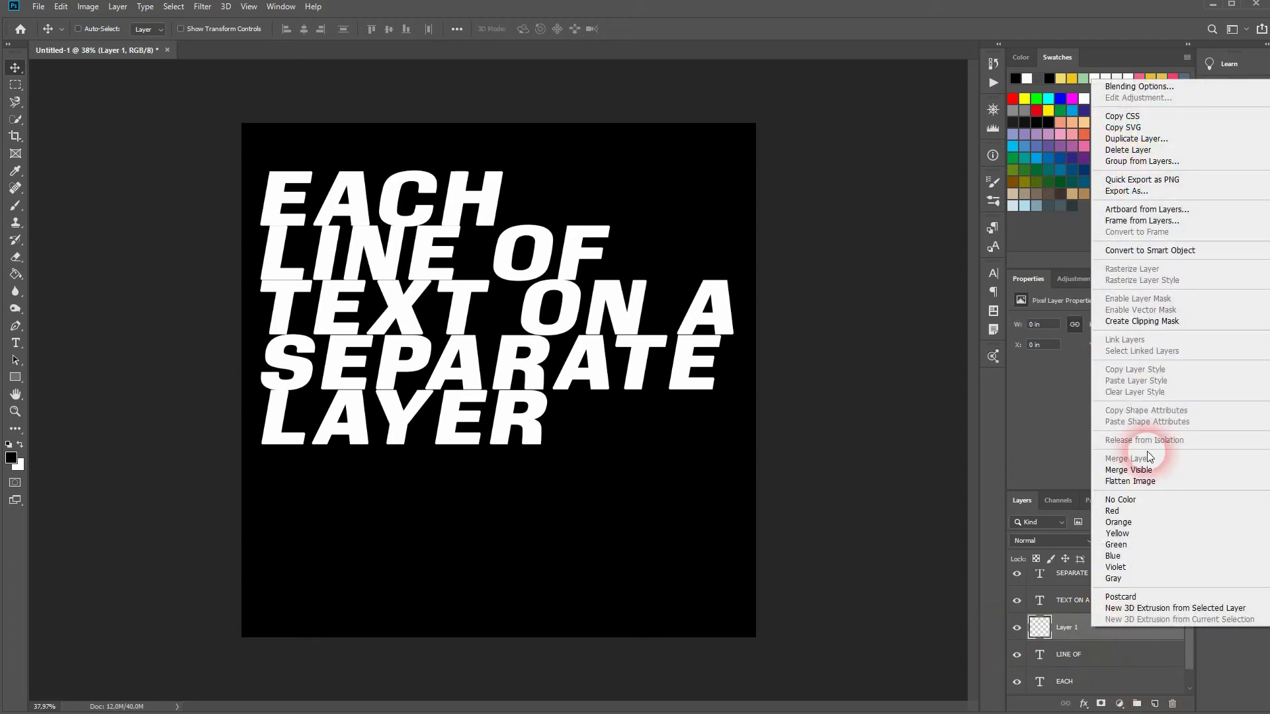
click(1141, 321)
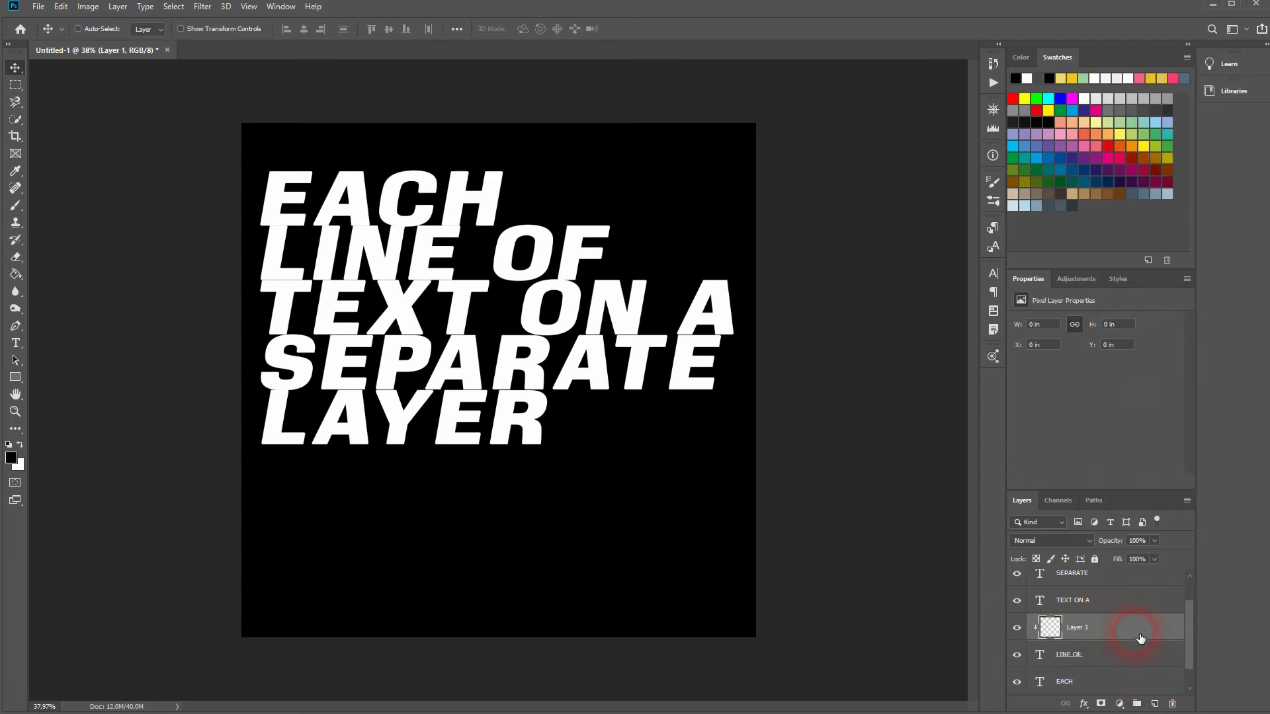
- Reset the gradient presets to the defaults and keep the Black, White gradient for the Gradient tool
click(16, 286)
click(61, 273)
click(98, 30)
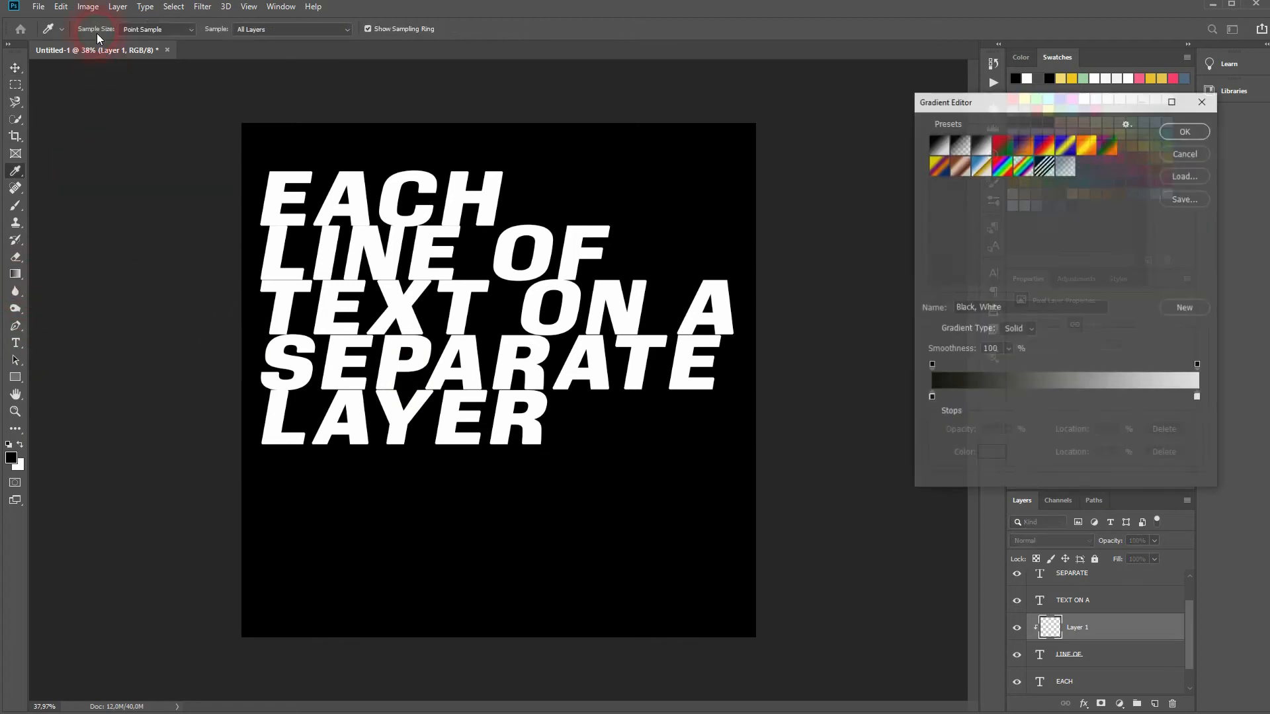
click(1132, 126)
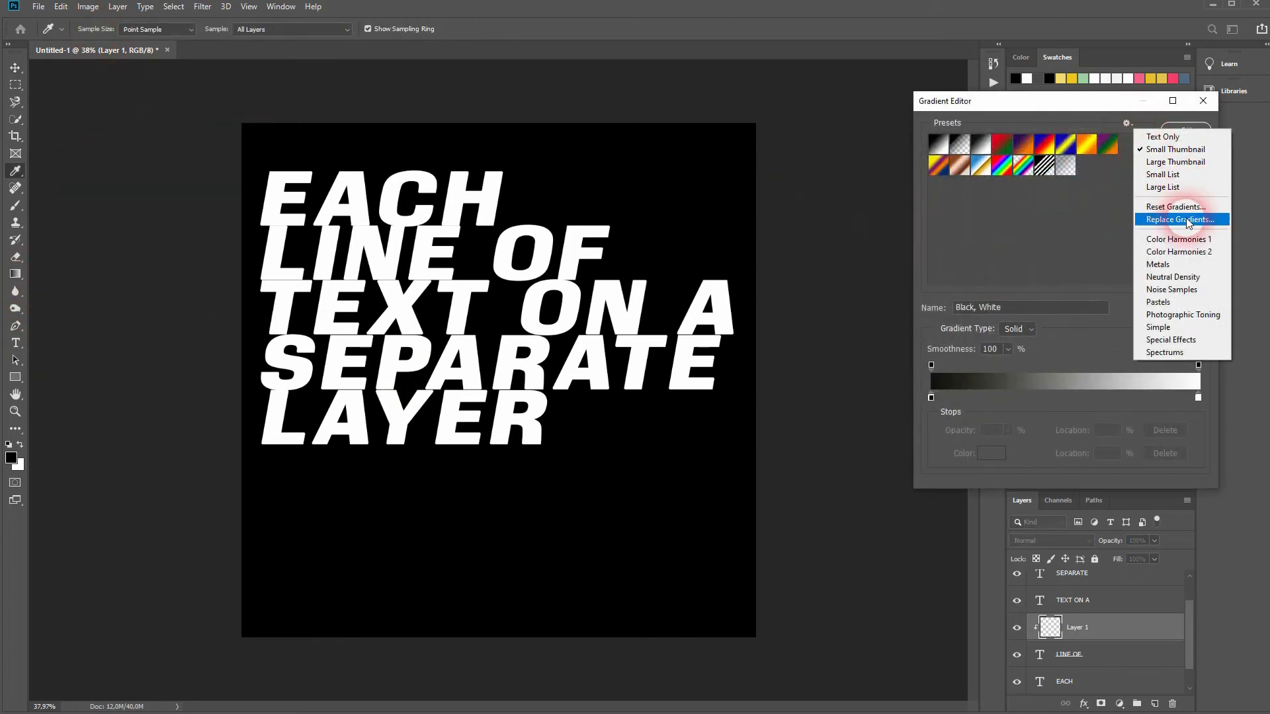
click(1164, 207)
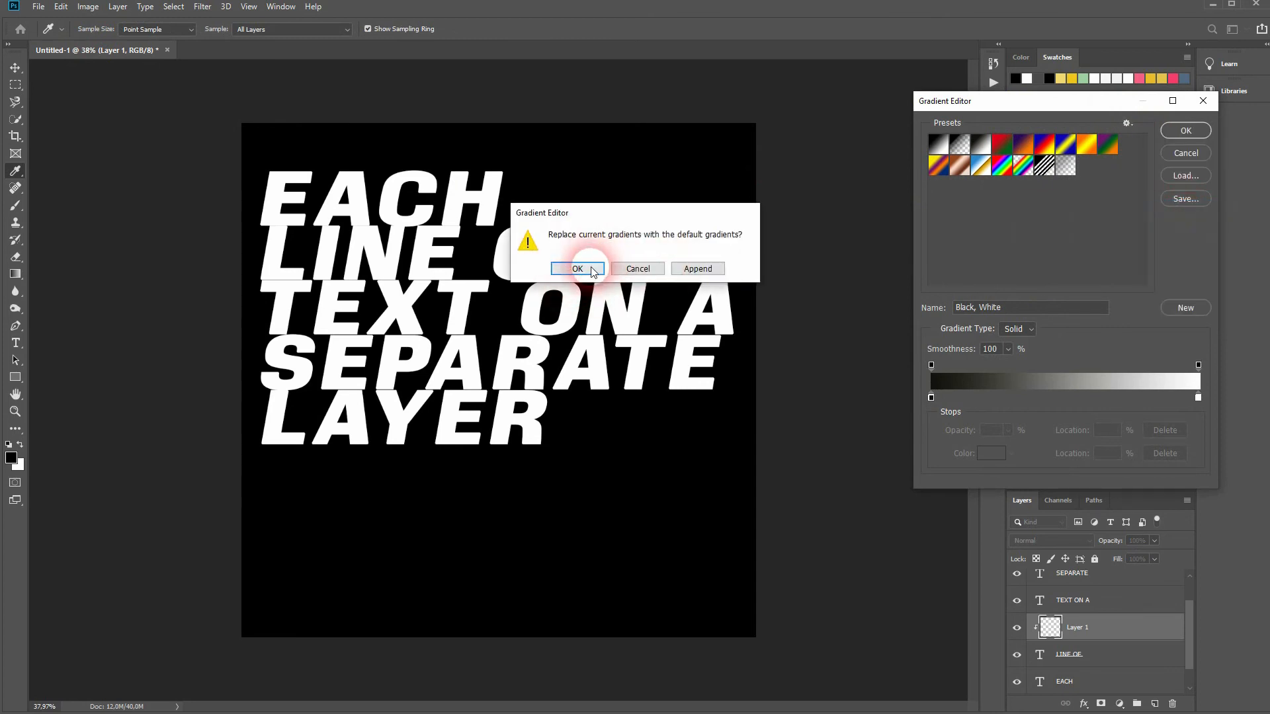
click(575, 270)
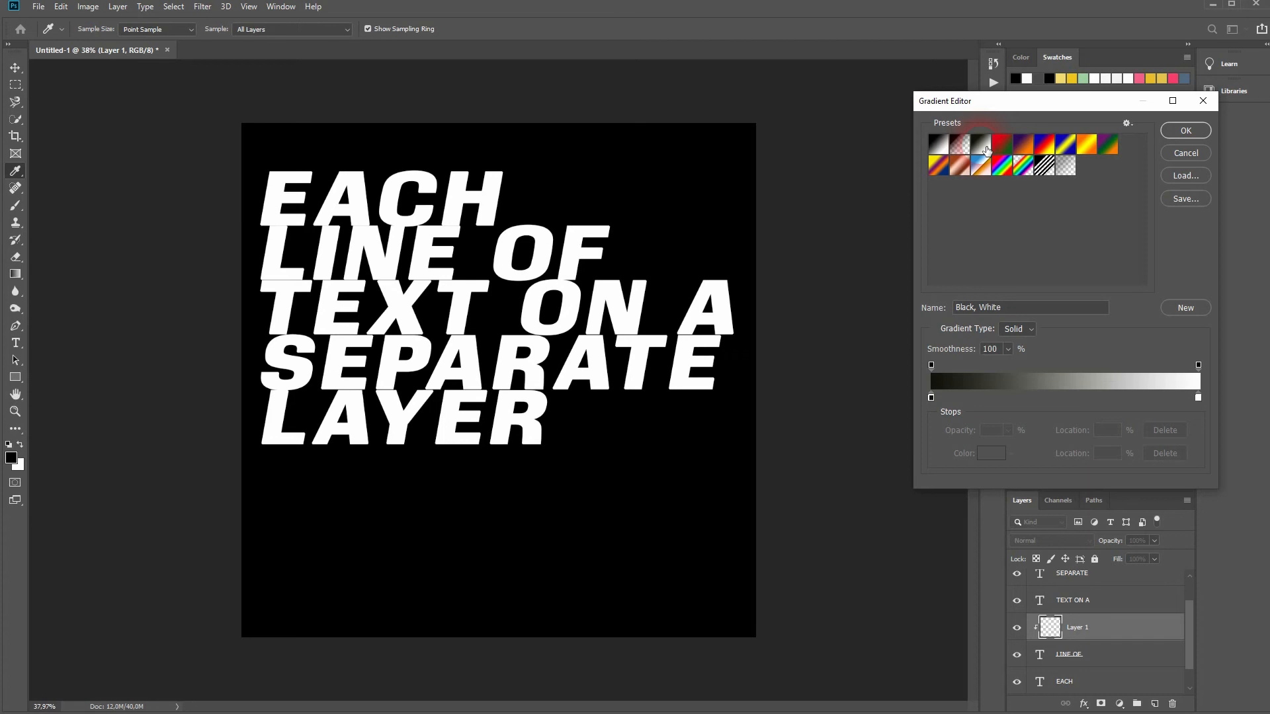
click(1202, 129)
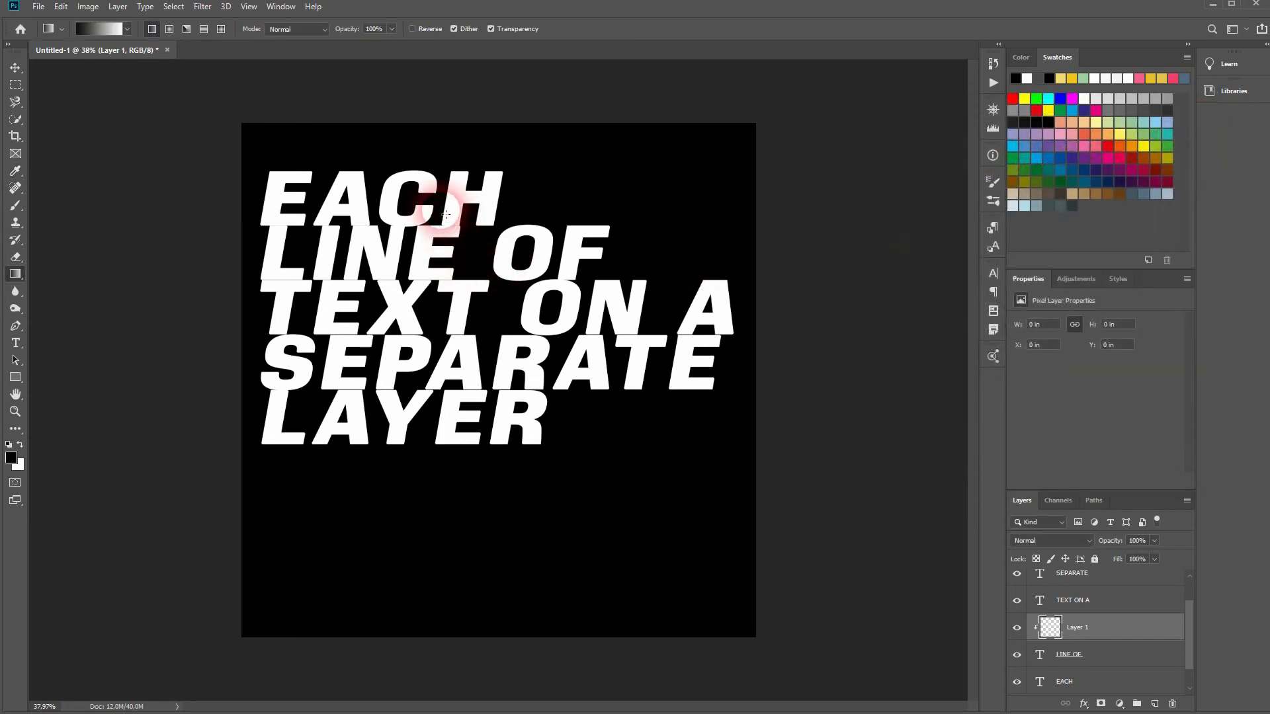
- Draw a near-vertical black-to-white gradient on the clipped layer, from the lower part of EACH to the middle of LINE OF
drag(426, 180, 430, 261)
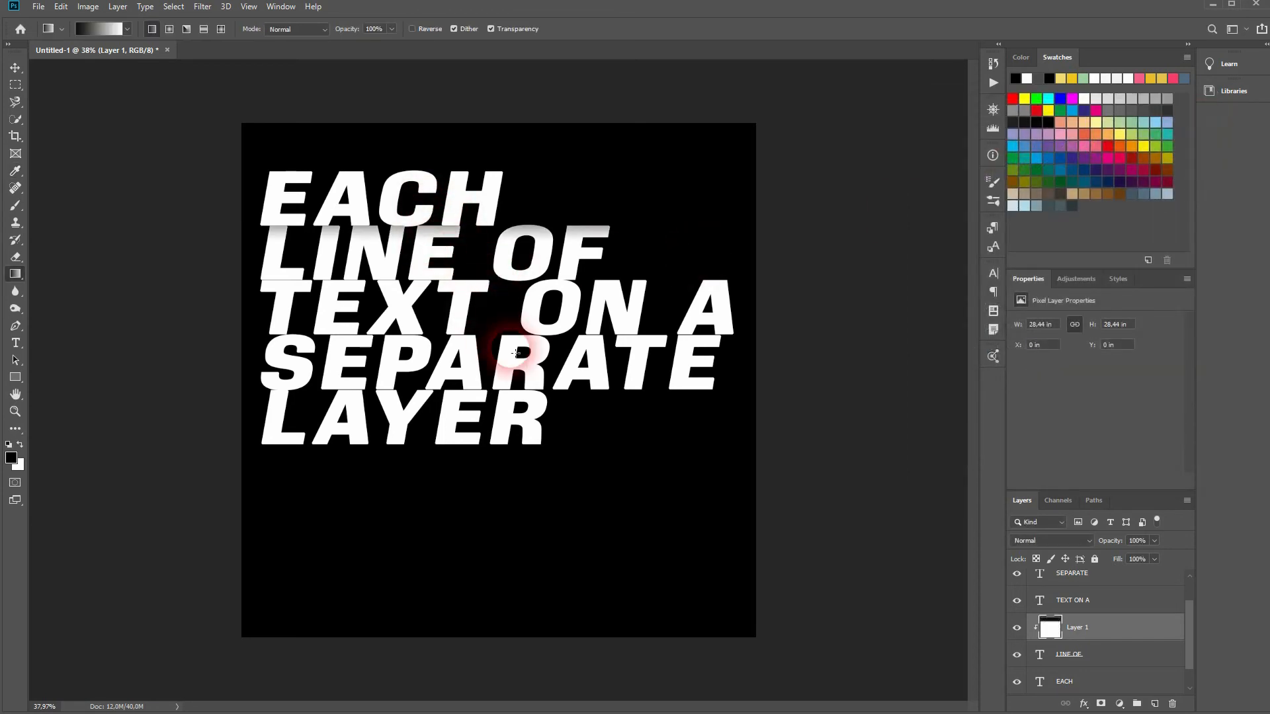
key(ctrl+z)
drag(423, 207, 427, 264)
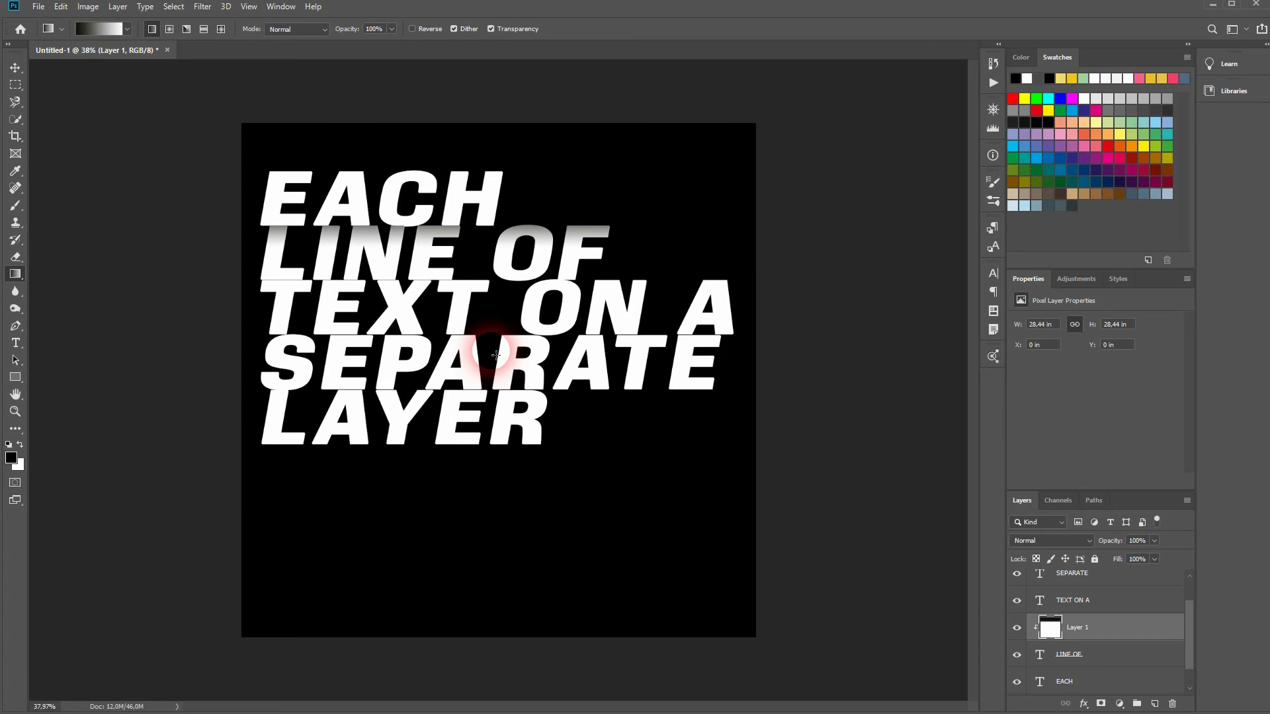
- Move the gradient layer about 0.58 in down to darken the upper part of LINE OF, and toggle its visibility to compare
click(15, 67)
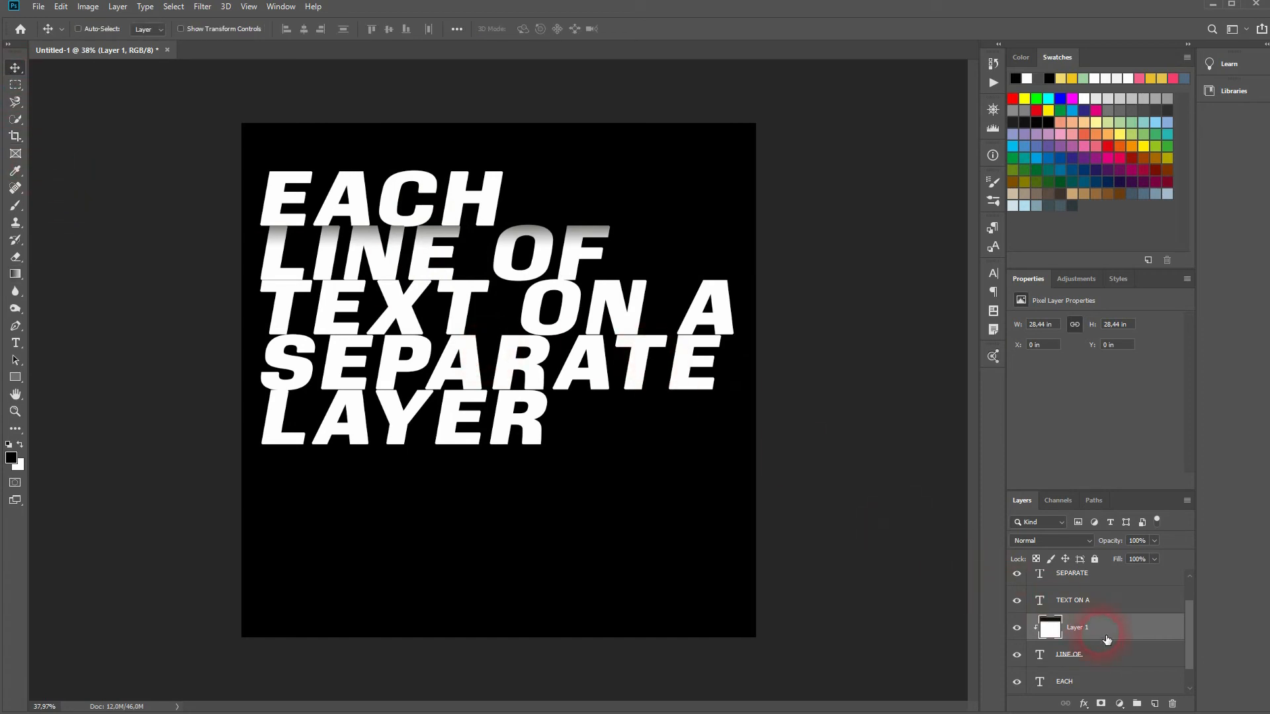
drag(439, 221, 437, 236)
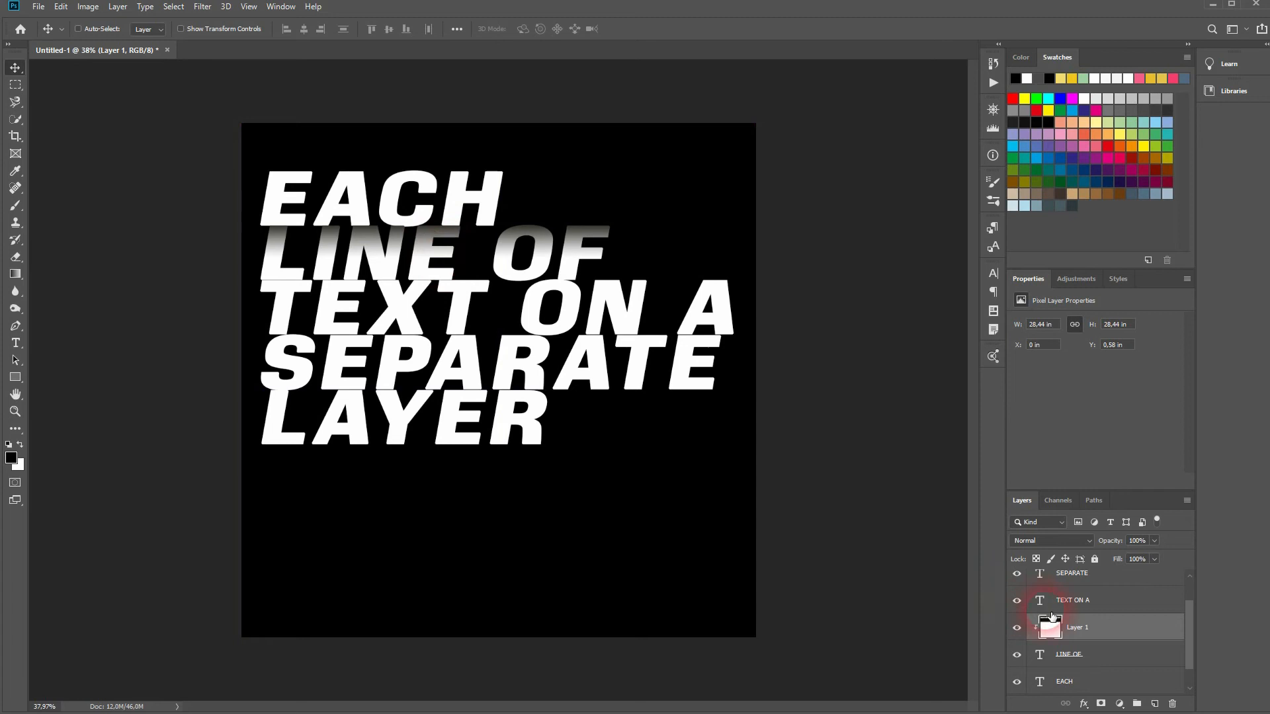
click(1019, 634)
click(1019, 634)
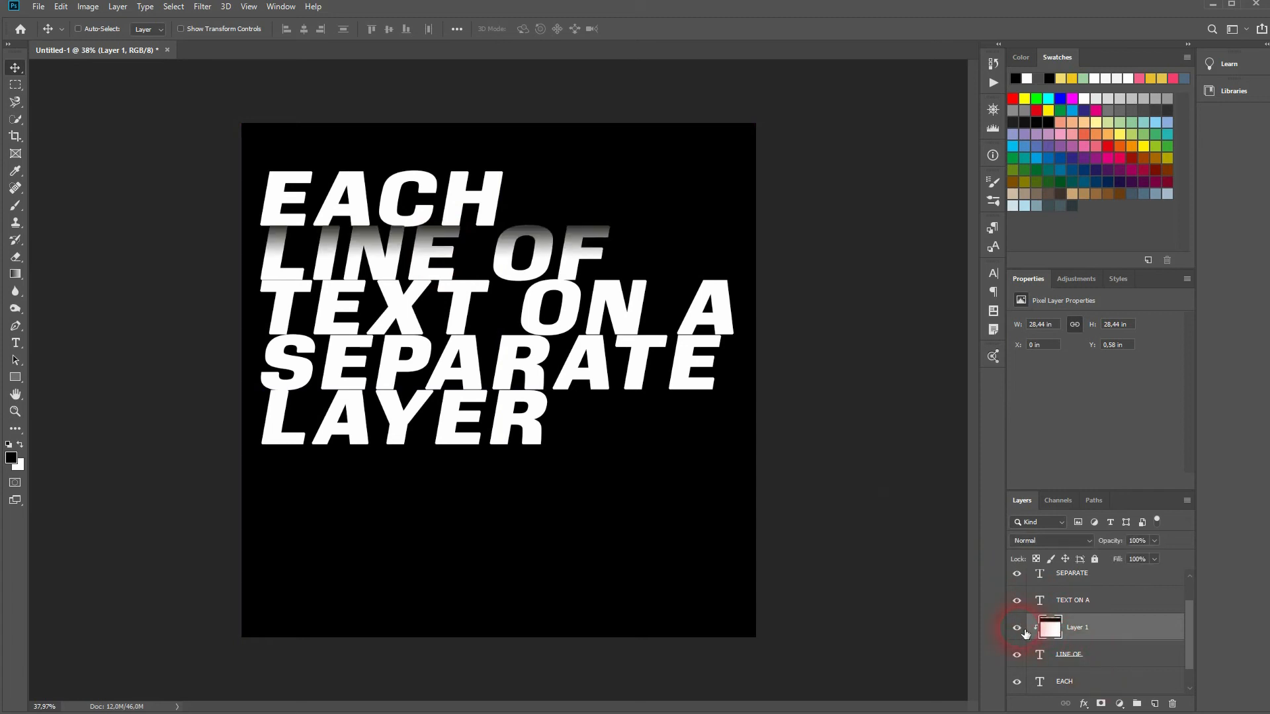
click(1018, 654)
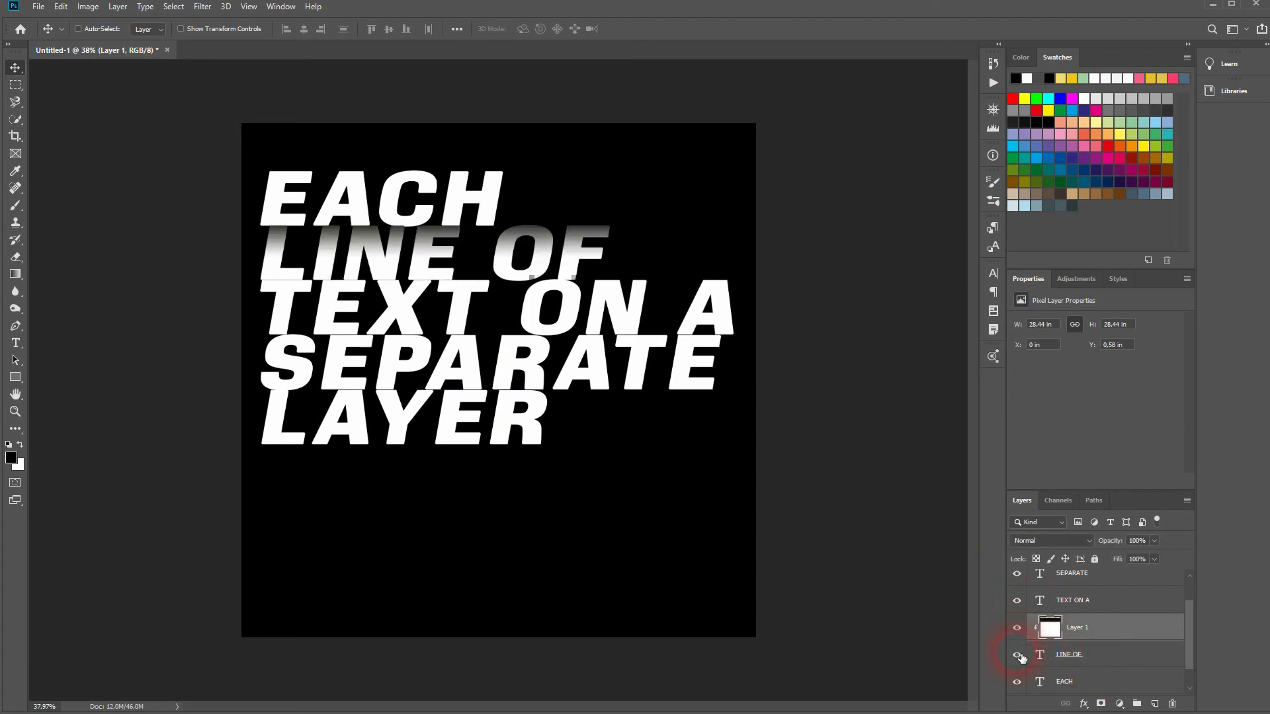
- Duplicate the gradient layer above TEXT ON A, clip it to that text and lower it to Y 3.49 in to shade the letter tops
click(1112, 662)
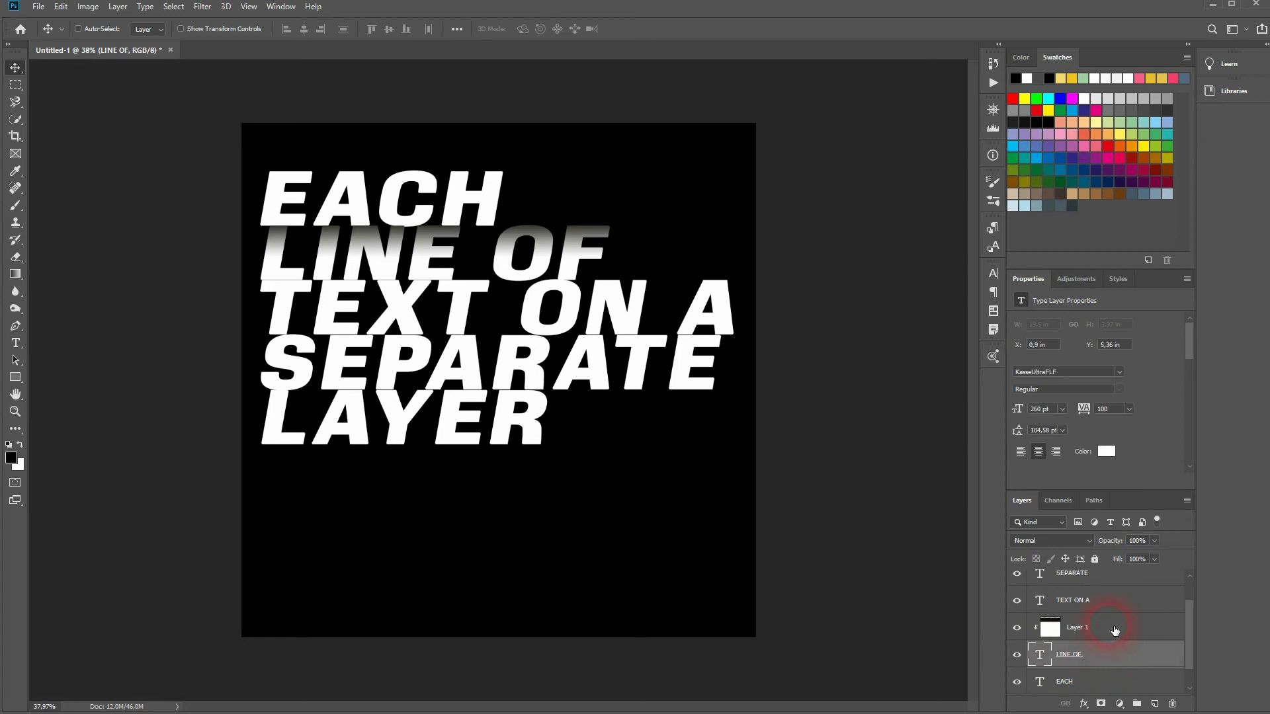
shift+click(1115, 630)
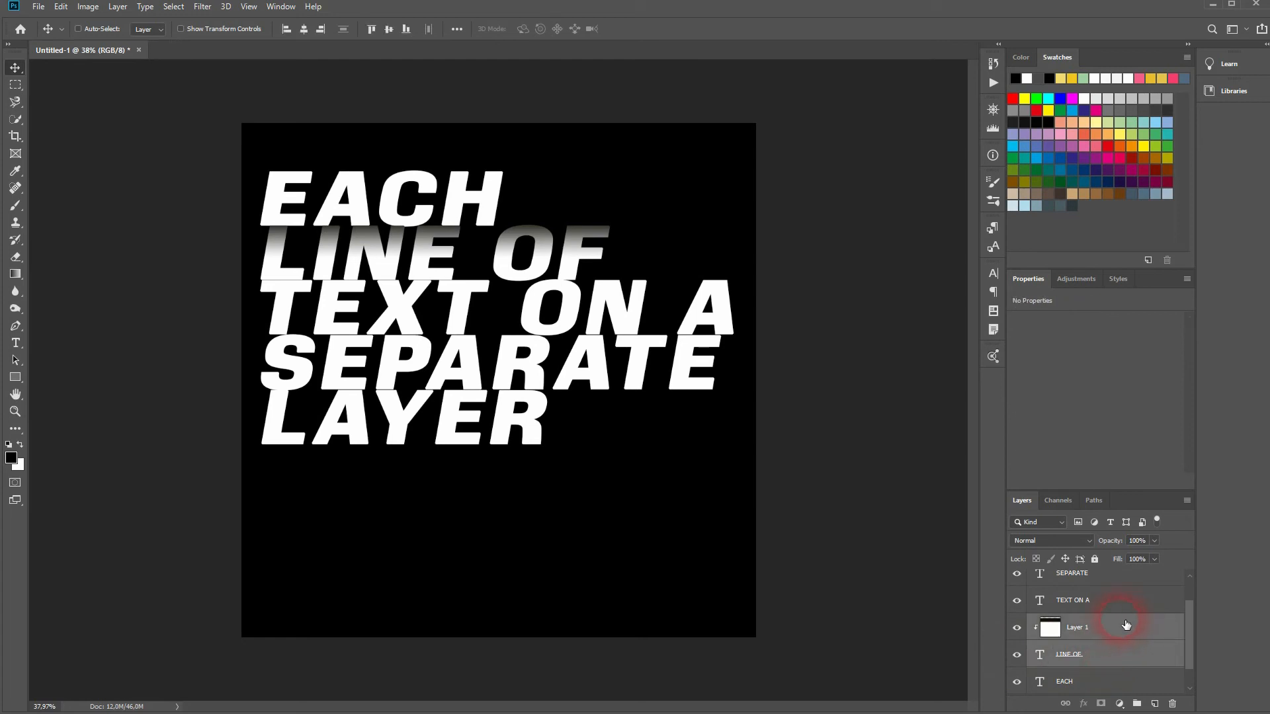
drag(1122, 629, 1109, 599)
right_click(1108, 601)
click(1167, 294)
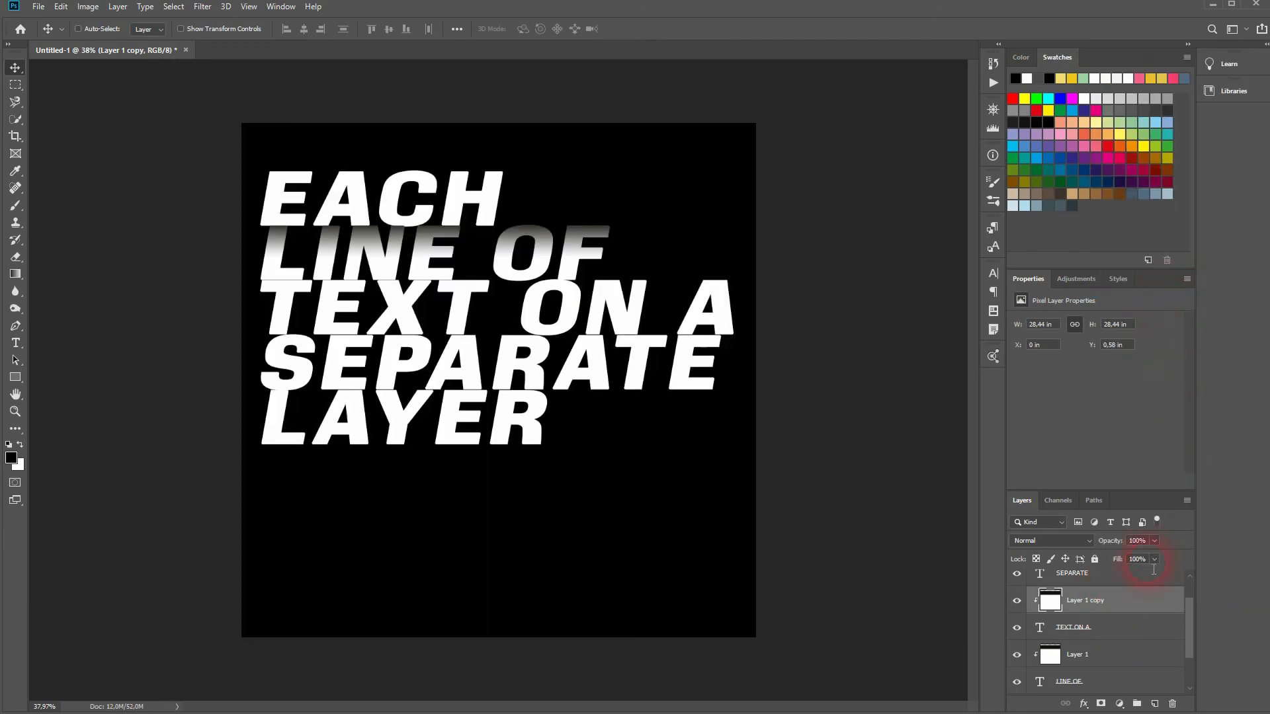
click(1028, 629)
click(1028, 629)
drag(481, 160, 477, 206)
- Duplicate the gradient layer above SEPARATE, clip it to that text and lower it to Y 6.42 in
drag(1048, 616, 1111, 605)
right_click(1131, 609)
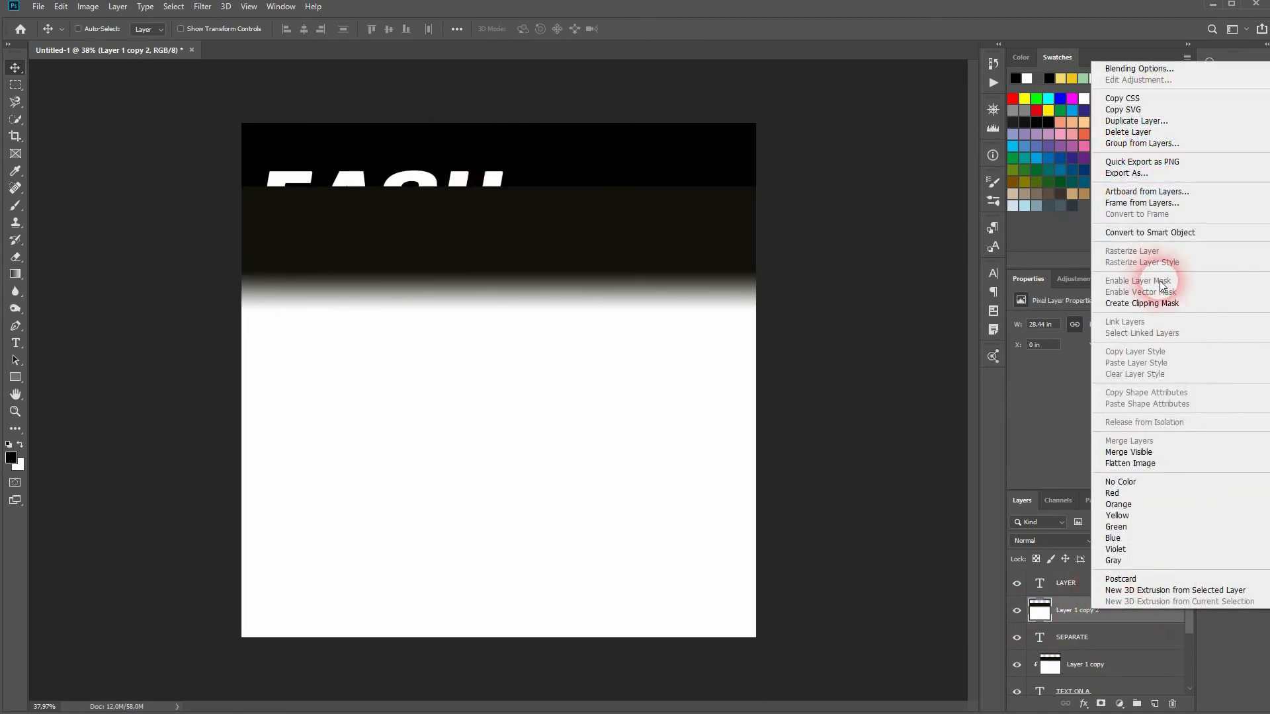
click(1169, 308)
click(1018, 640)
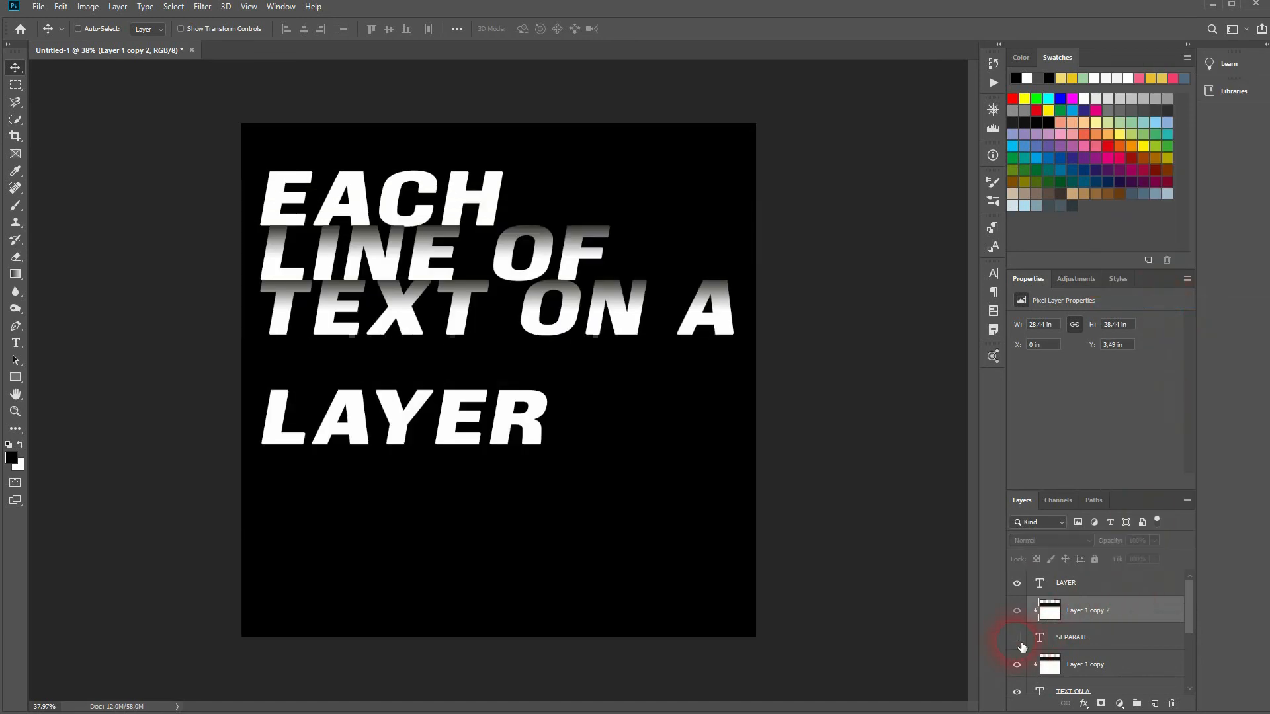
click(1018, 638)
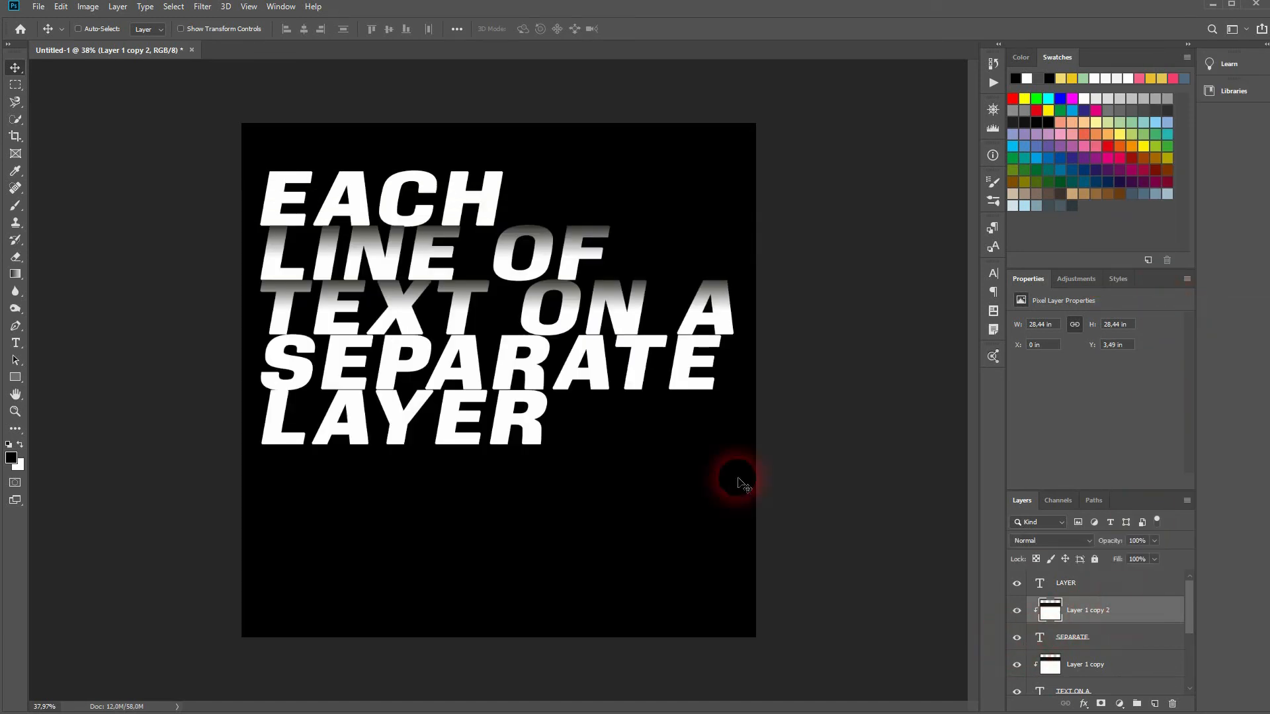
drag(531, 169, 534, 218)
- Duplicate the gradient layer above the LAYER text, clip it to that text and lower it to Y 9.42 in
drag(1120, 610, 1115, 587)
right_click(1114, 586)
click(1112, 275)
click(1018, 611)
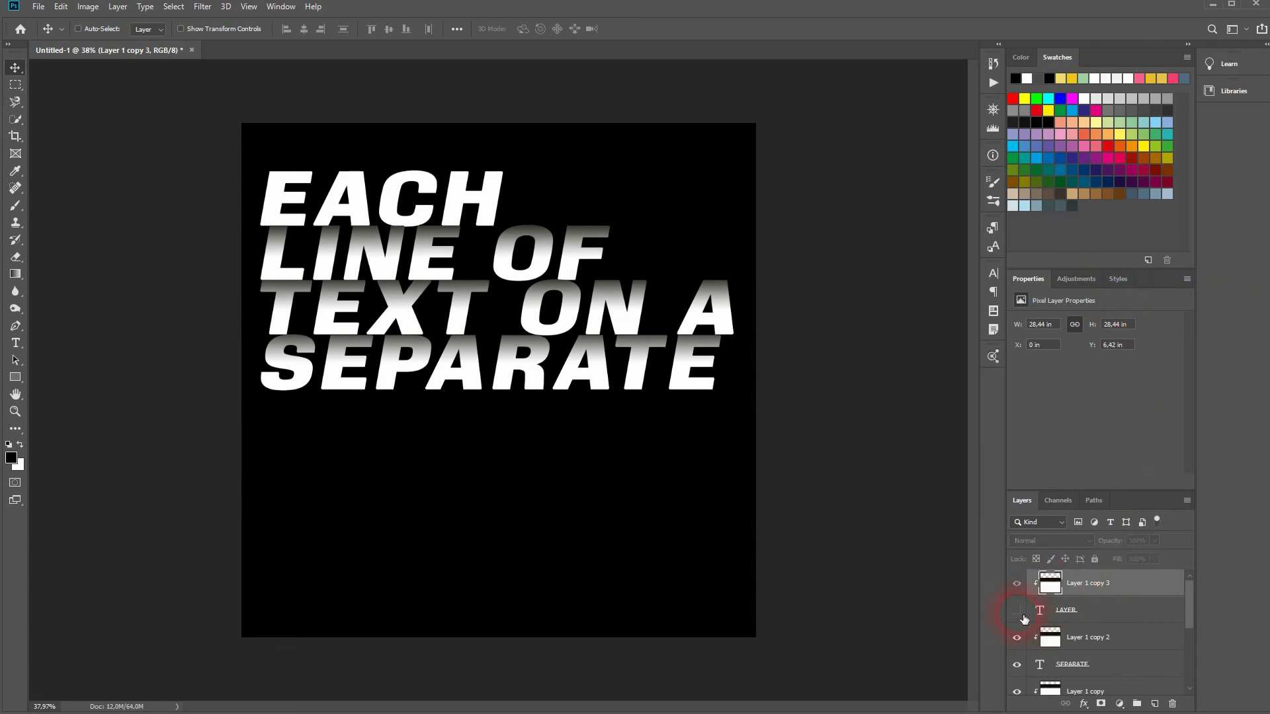
click(1022, 615)
click(1021, 615)
click(1021, 615)
drag(513, 218, 509, 272)
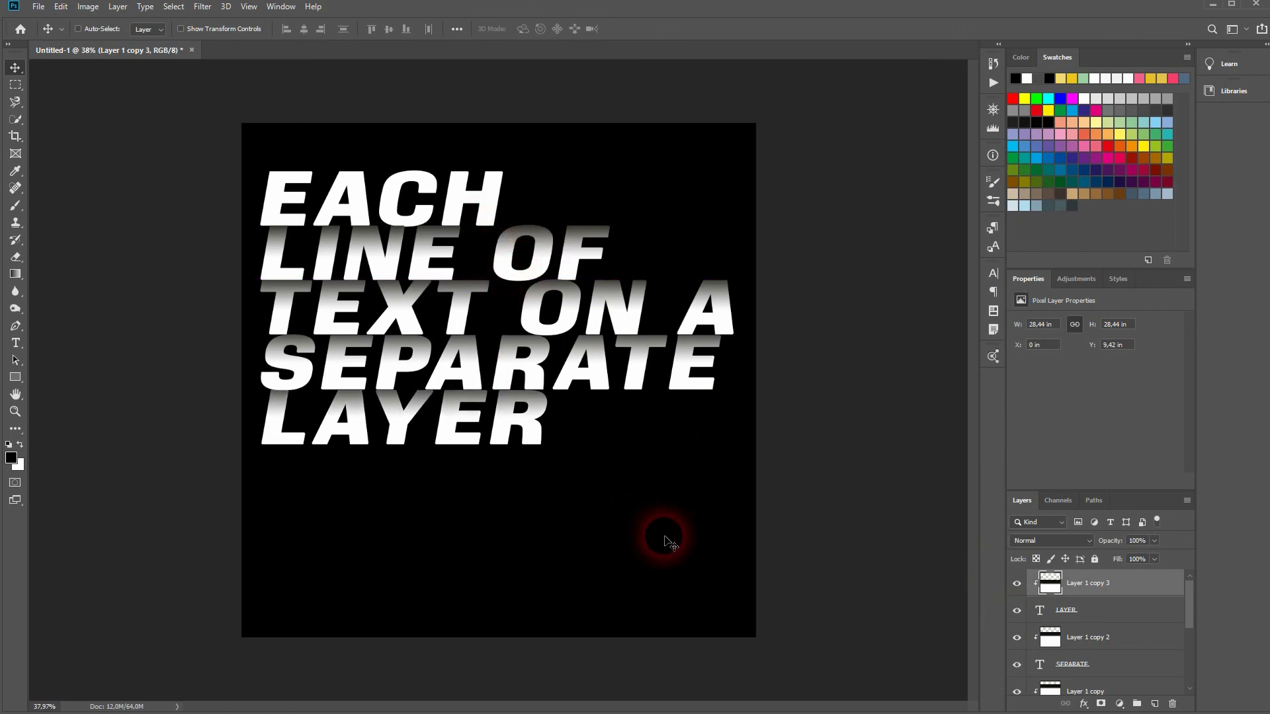
- Duplicate LINE OF's gradient layer above EACH, clip it to that text and raise it to Y -3.32 in
scroll(1106, 614, down, 3)
drag(1102, 607, 1123, 652)
right_click(1121, 655)
click(1179, 339)
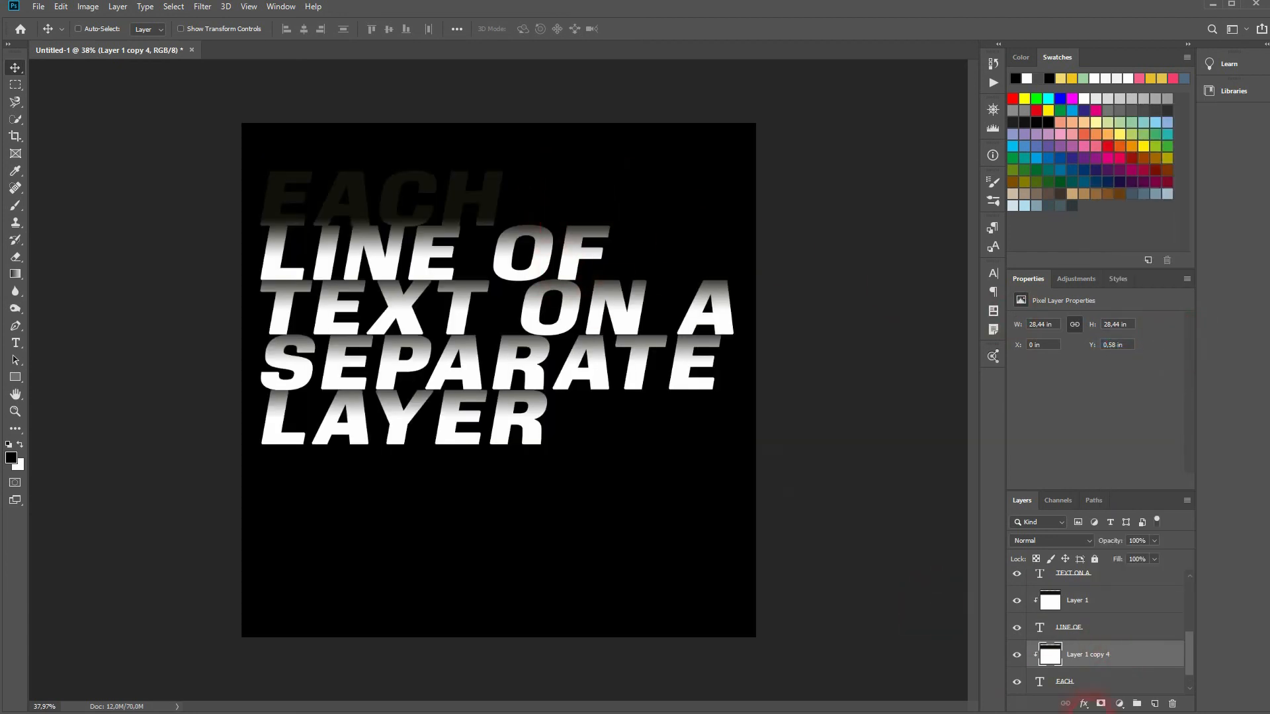
drag(549, 357, 546, 273)
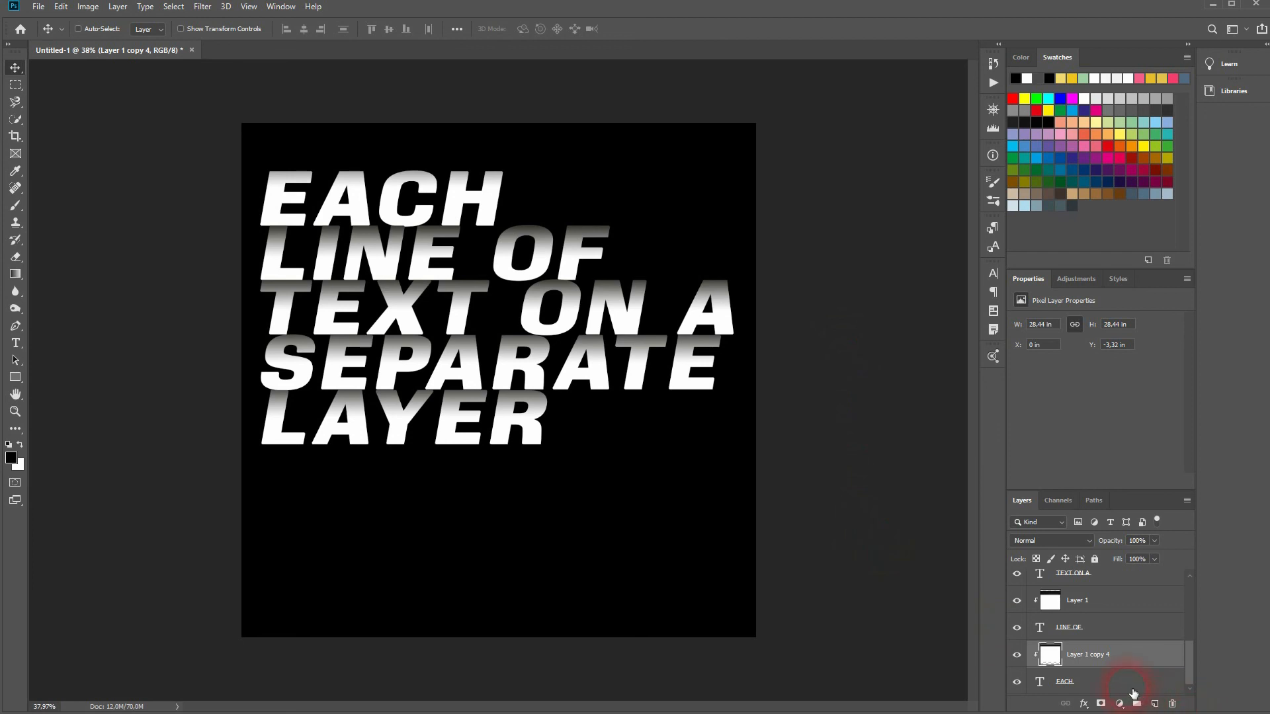
- Group all the text lines with their gradient layers, and reposition the group slightly lower in the canvas's upper part
scroll(1133, 681, down, 1)
click(1105, 661)
scroll(1101, 634, up, 5)
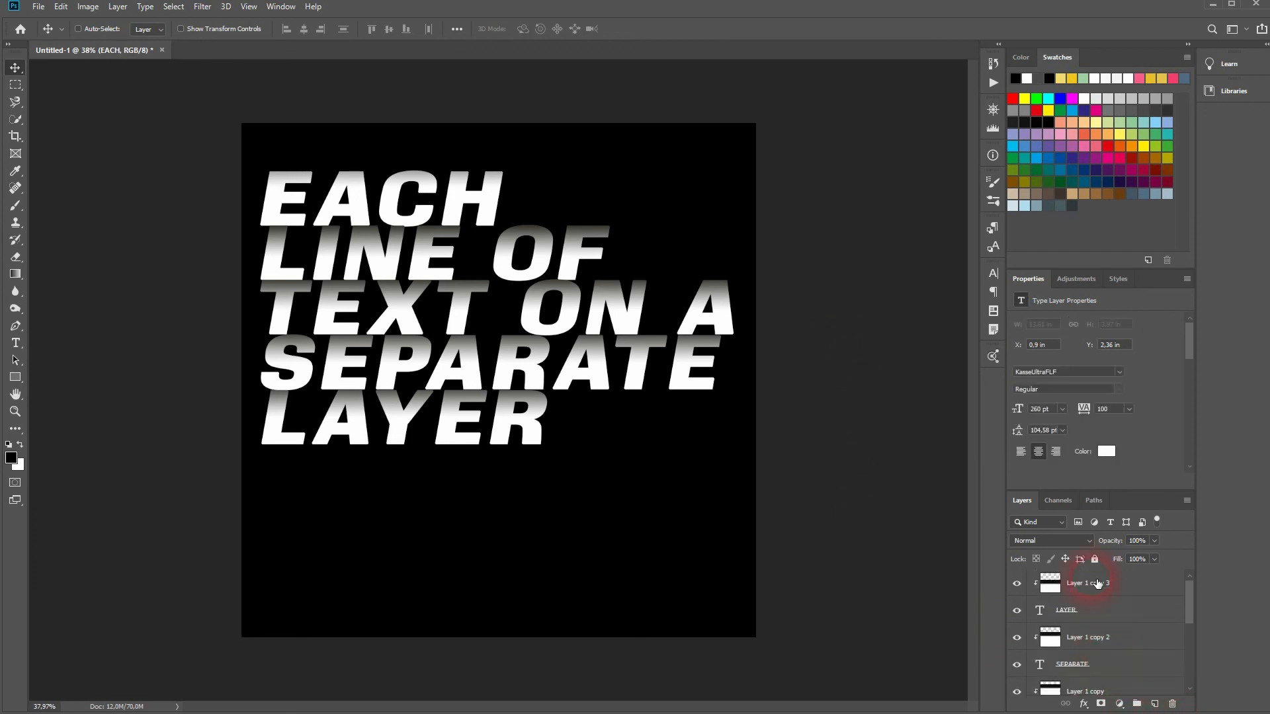
shift+click(1146, 590)
key(ctrl+g)
drag(355, 240, 355, 370)
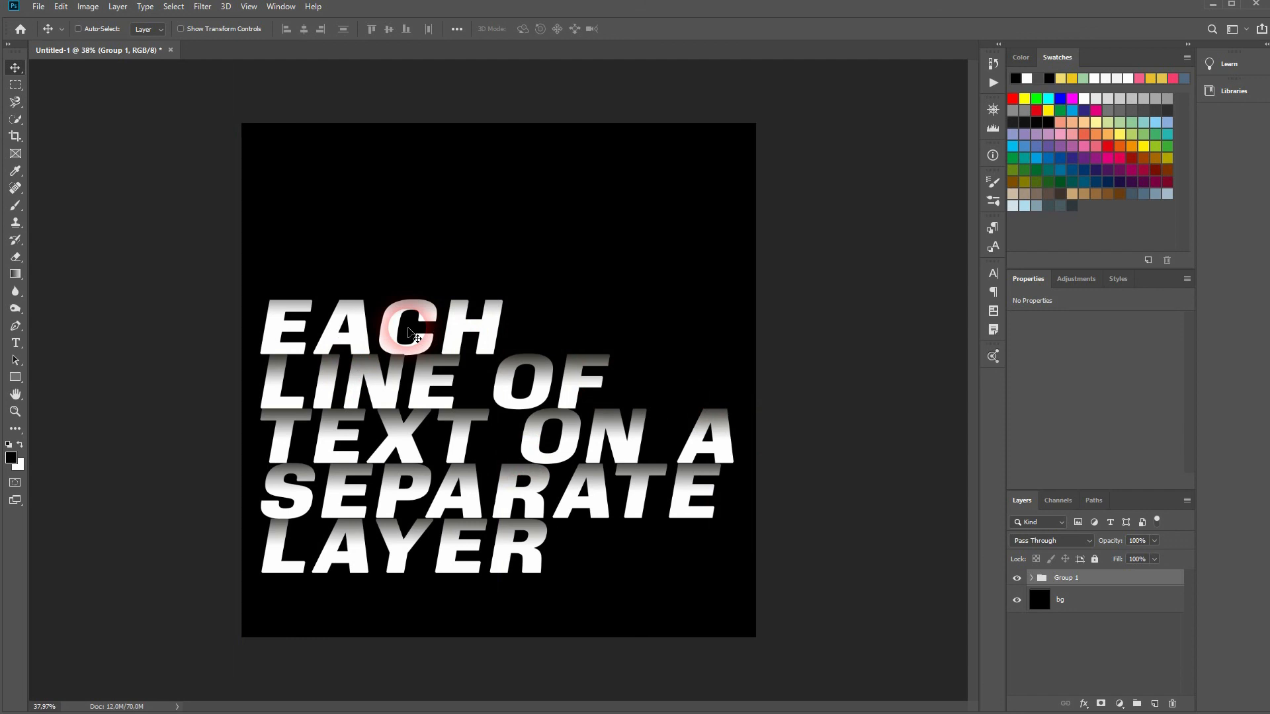
drag(408, 332, 398, 210)
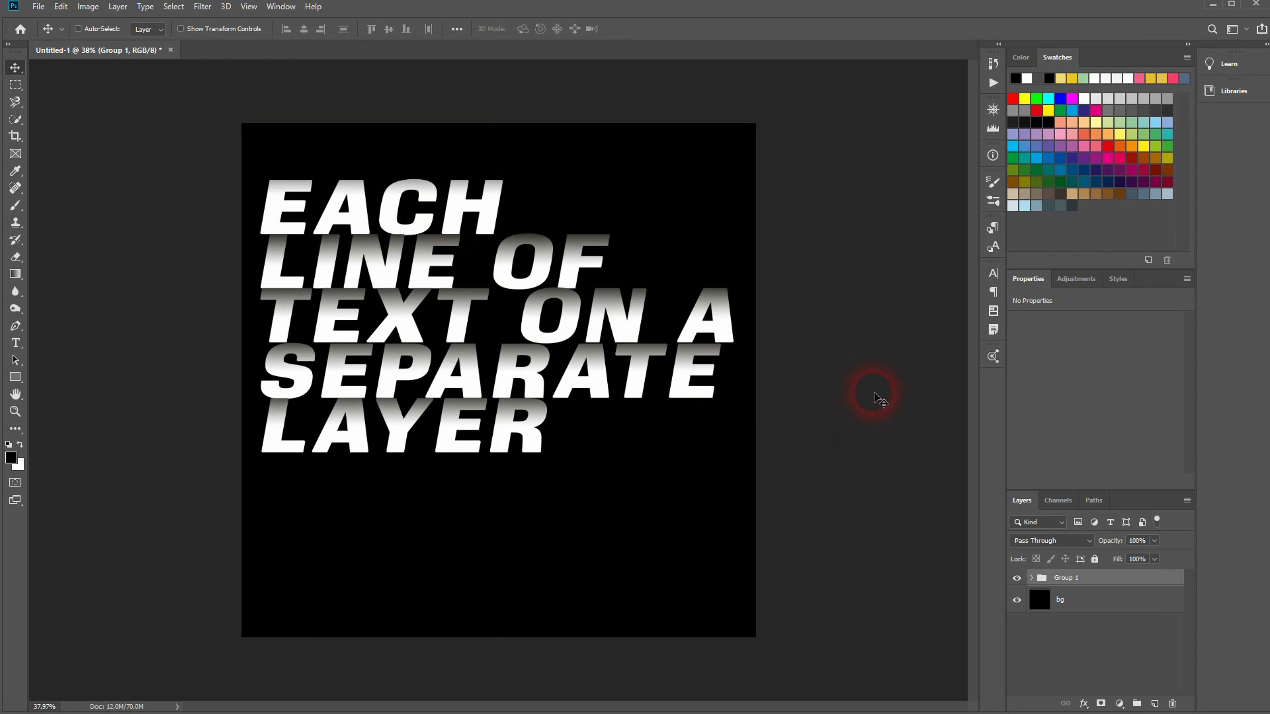